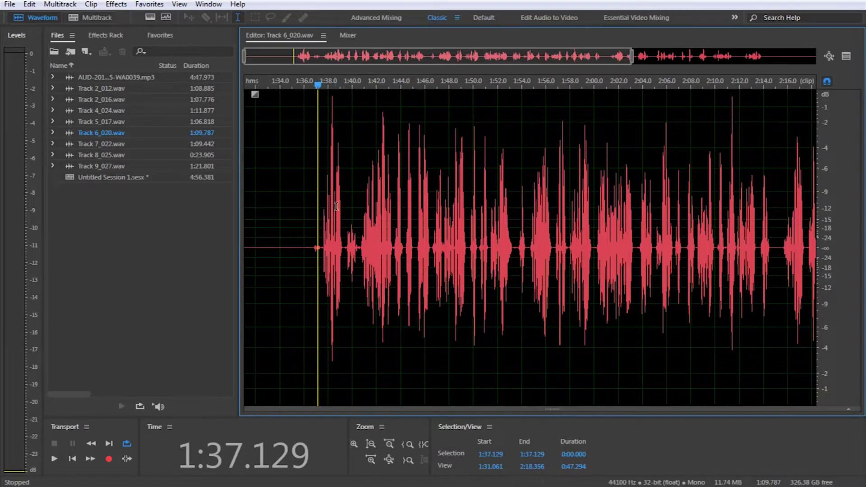
# Return to the multitrack session and look over the arrangement of all tracks from Track 1 down to the Master.
pyautogui.click(106, 23)
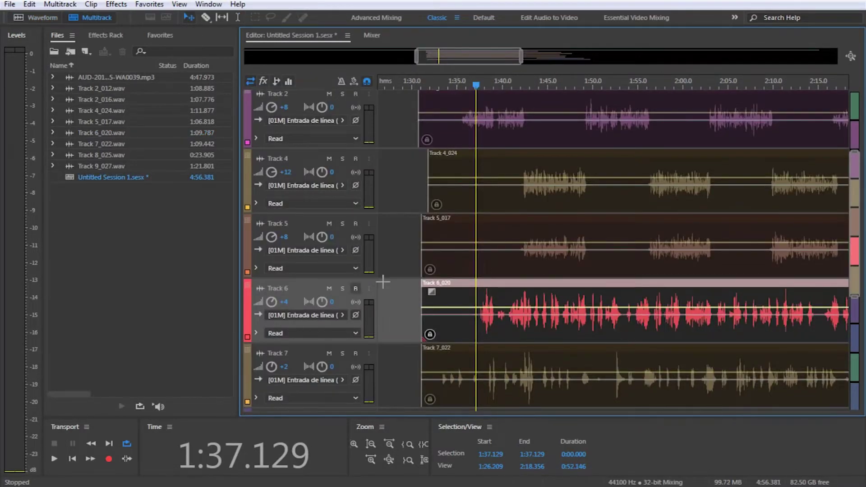
pyautogui.scroll(-3, 305, 292)
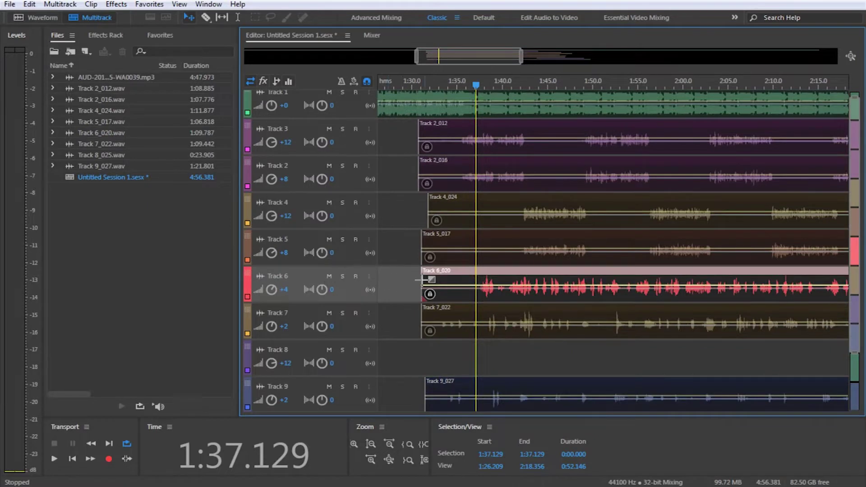
pyautogui.scroll(-2, 411, 187)
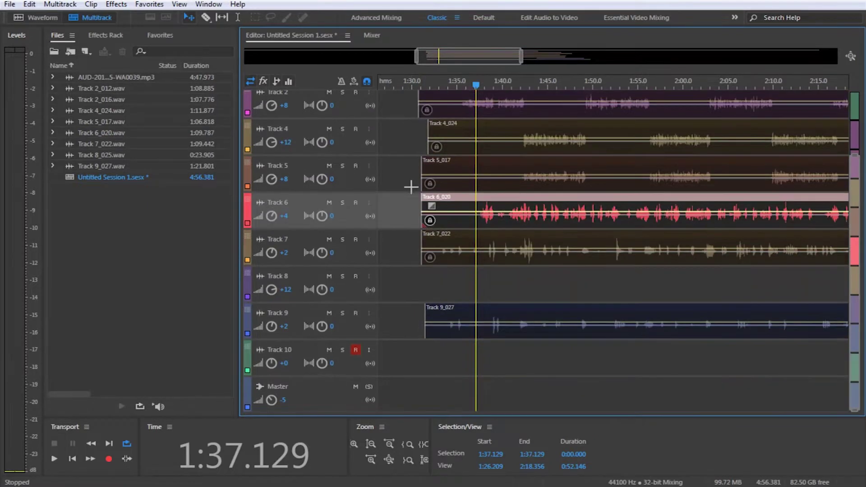
pyautogui.scroll(-4, 589, 85)
pyautogui.scroll(2, 821, 201)
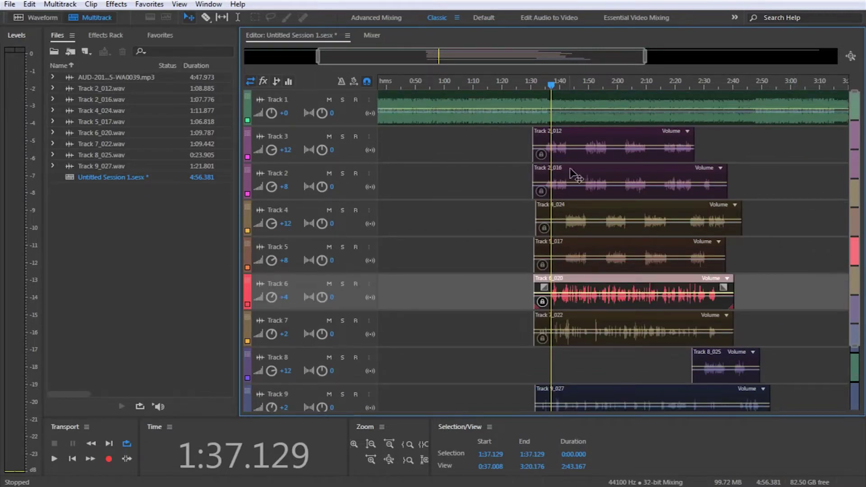
pyautogui.scroll(2, 372, 200)
pyautogui.scroll(1, 406, 217)
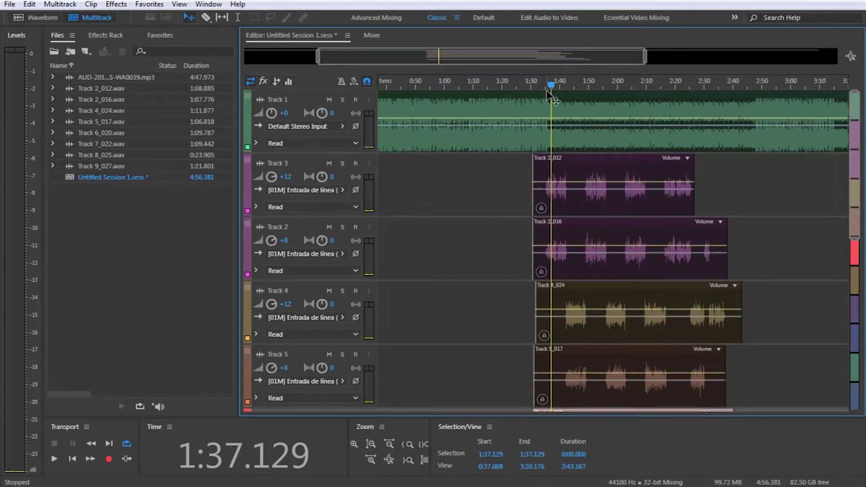
pyautogui.scroll(1, 552, 99)
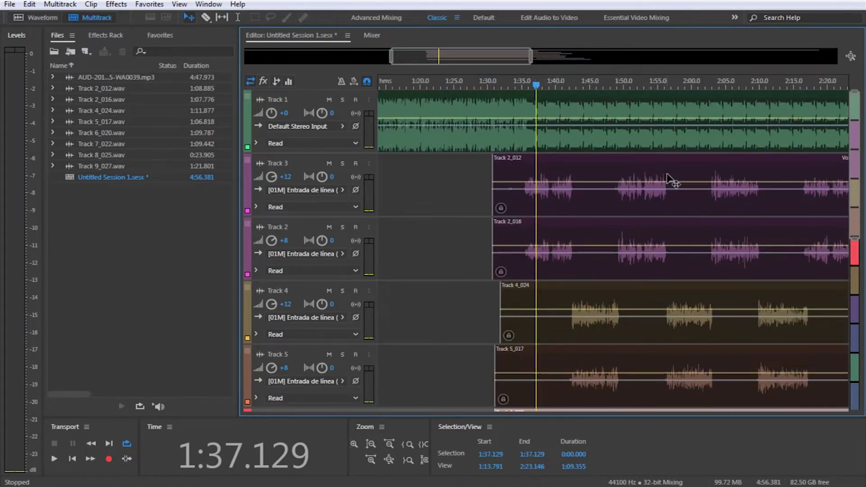
pyautogui.scroll(1, 667, 178)
pyautogui.scroll(-2, 600, 100)
pyautogui.scroll(-3, 745, 279)
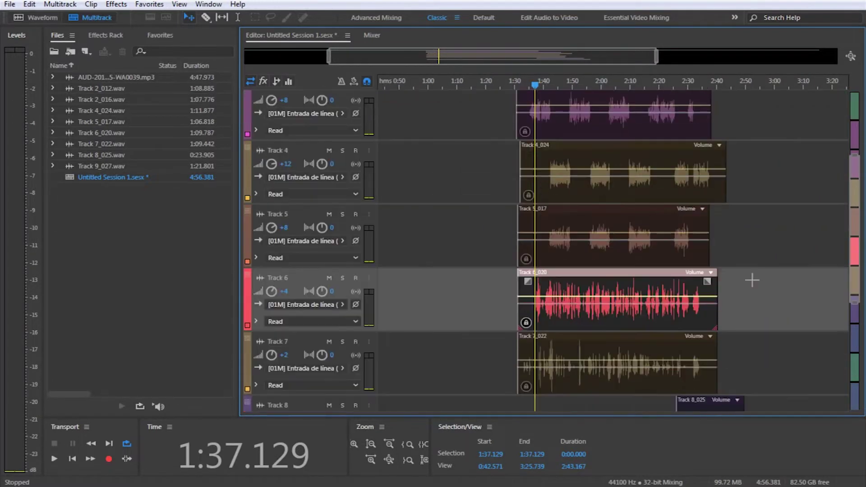
# Move Track 9 above Track 8 in the track order.
pyautogui.scroll(-2, 790, 252)
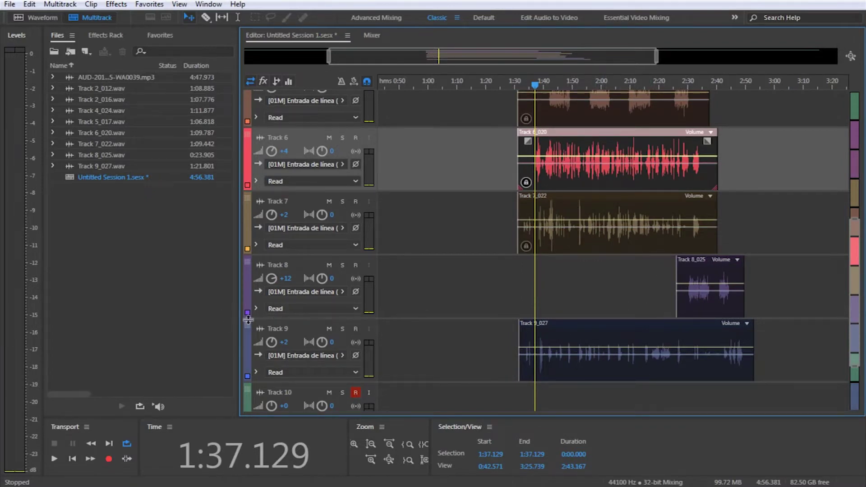
pyautogui.moveTo(248, 330); pyautogui.dragTo(248, 274)
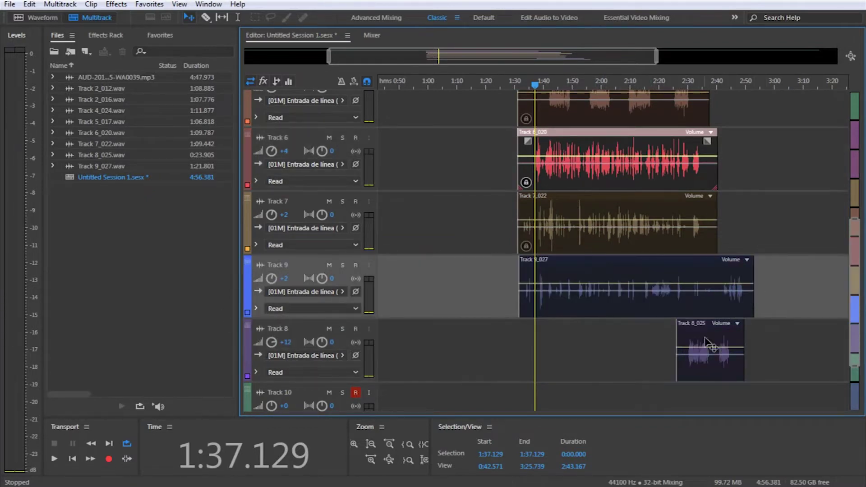
# Trim the starts of the Track 3, 2, 4 and 5 clips to about 1:33 and shorten the Track 4 clip's end to about 2:38.
pyautogui.scroll(6, 474, 155)
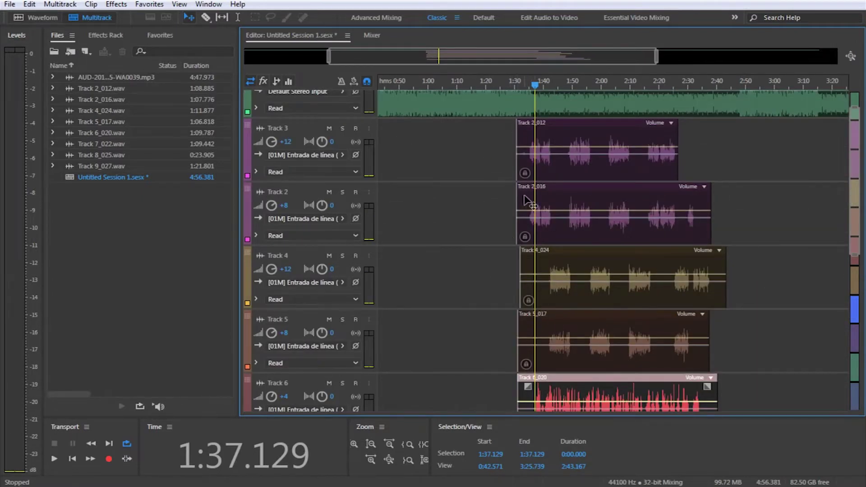
pyautogui.moveTo(476, 141); pyautogui.dragTo(523, 364)
pyautogui.click(517, 244)
pyautogui.moveTo(517, 242); pyautogui.dragTo(525, 239)
pyautogui.moveTo(520, 181); pyautogui.dragTo(525, 175)
pyautogui.moveTo(727, 303); pyautogui.dragTo(711, 303)
# Trim the ends of the Track 6 and Track 7 clips to about 2:38, level with the clips above.
pyautogui.scroll(-2, 750, 280)
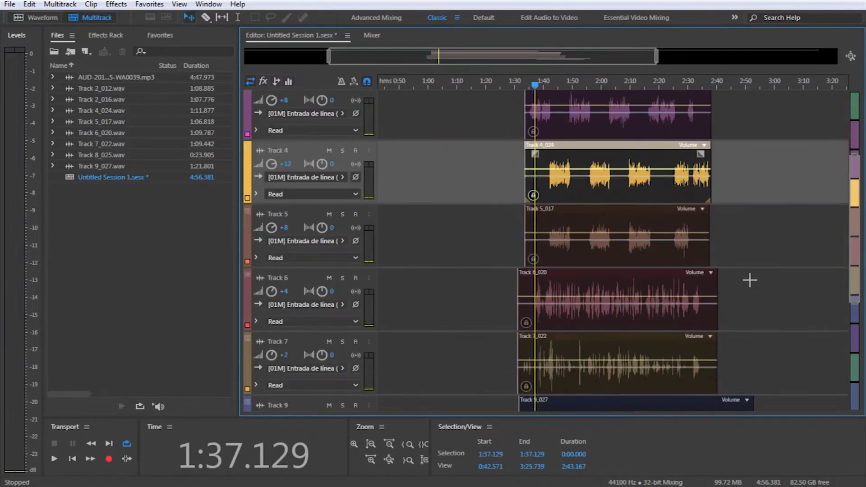
pyautogui.moveTo(752, 328); pyautogui.dragTo(715, 363)
pyautogui.moveTo(716, 383); pyautogui.dragTo(711, 383)
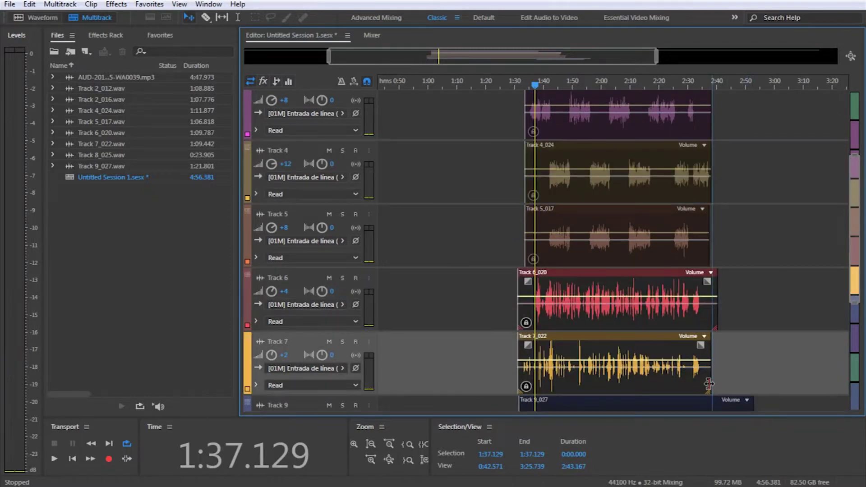
pyautogui.moveTo(717, 325); pyautogui.dragTo(709, 328)
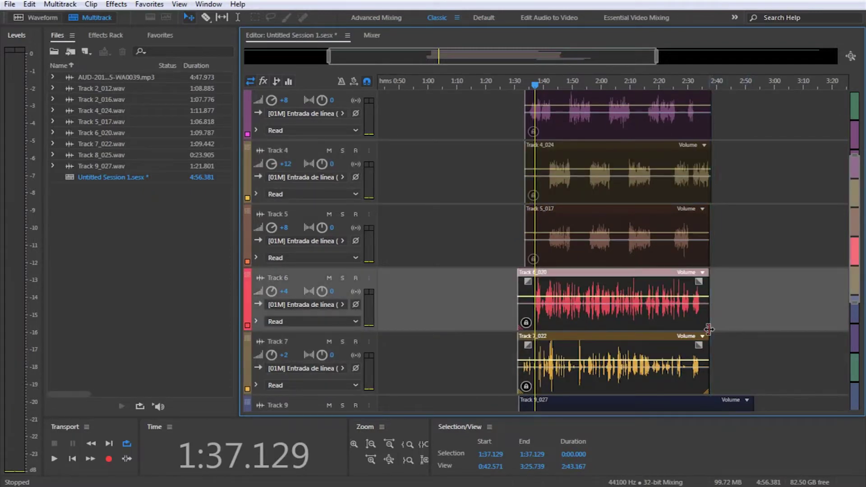
# Trim the silent edges of the Track 8 clip so it runs from about 2:27 to 2:45.
pyautogui.scroll(-5, 765, 306)
pyautogui.click(739, 342)
pyautogui.moveTo(740, 342); pyautogui.dragTo(731, 342)
pyautogui.moveTo(677, 334)
pyautogui.mouseDown()
pyautogui.moveTo(687, 333)
pyautogui.moveTo(680, 340)
pyautogui.mouseUp()
# Disarm recording on Track 10.
pyautogui.scroll(-2, 473, 276)
pyautogui.scroll(3, 271, 375)
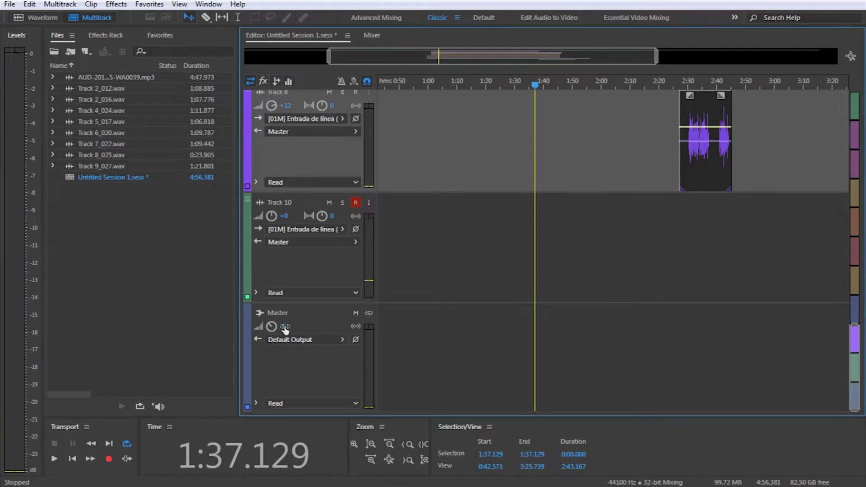
pyautogui.click(356, 206)
pyautogui.click(356, 204)
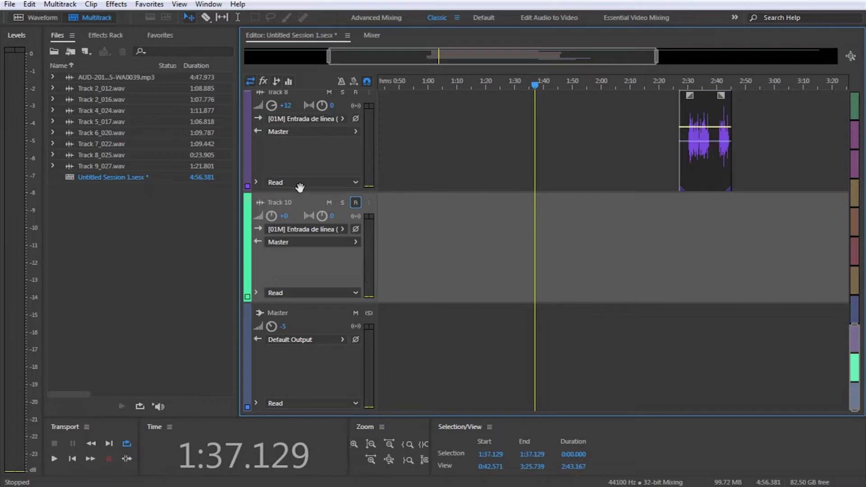
# Open the Track 2_012 clip on Track 3 in the waveform editor and play it from 1:34.518.
pyautogui.scroll(7, 644, 274)
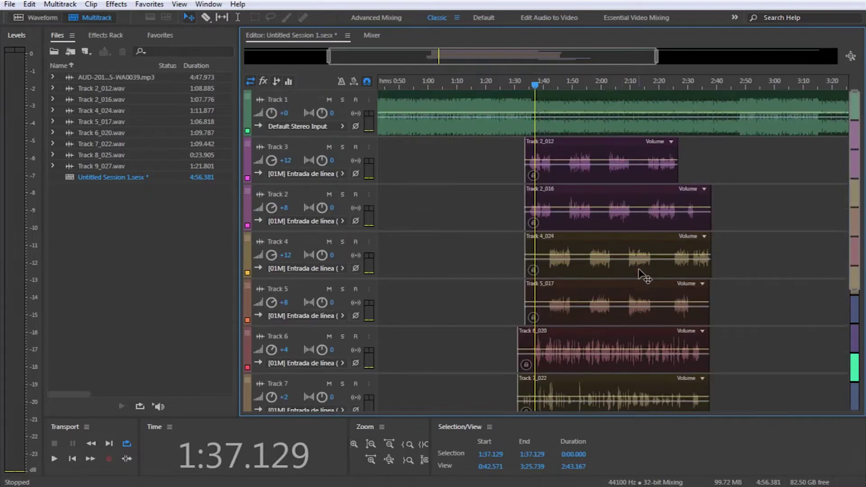
pyautogui.scroll(3, 261, 219)
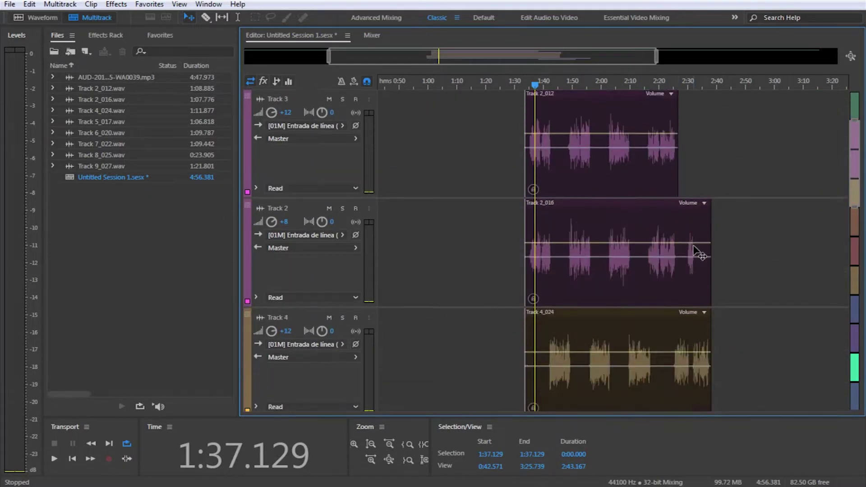
pyautogui.scroll(2, 680, 236)
pyautogui.scroll(3, 638, 83)
pyautogui.moveTo(561, 58); pyautogui.dragTo(543, 63)
pyautogui.scroll(-1, 445, 161)
pyautogui.scroll(-4, 460, 185)
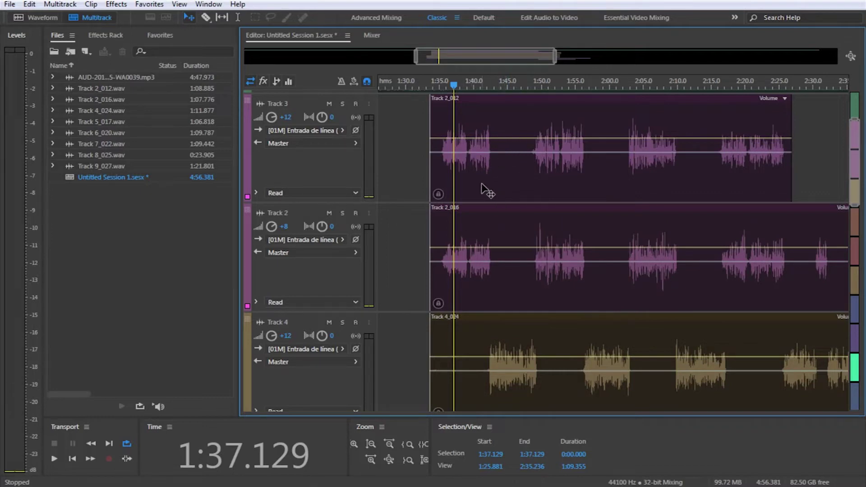
pyautogui.doubleClick(448, 136)
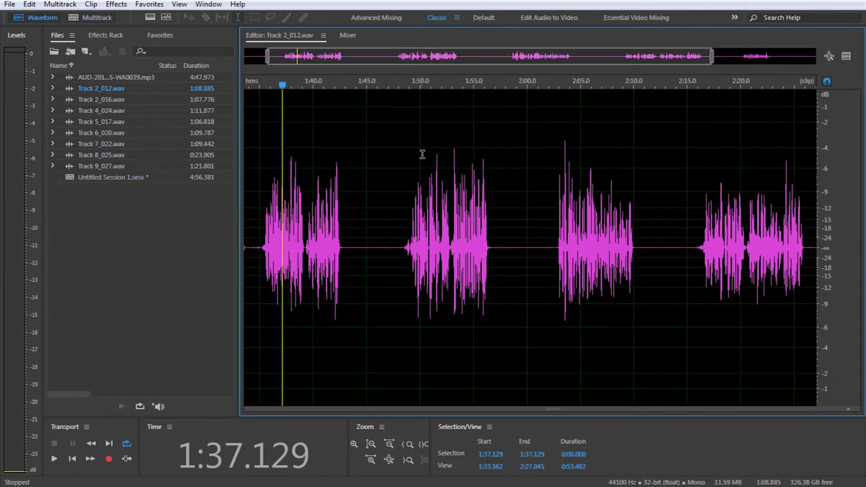
pyautogui.click(255, 245)
pyautogui.press('space')
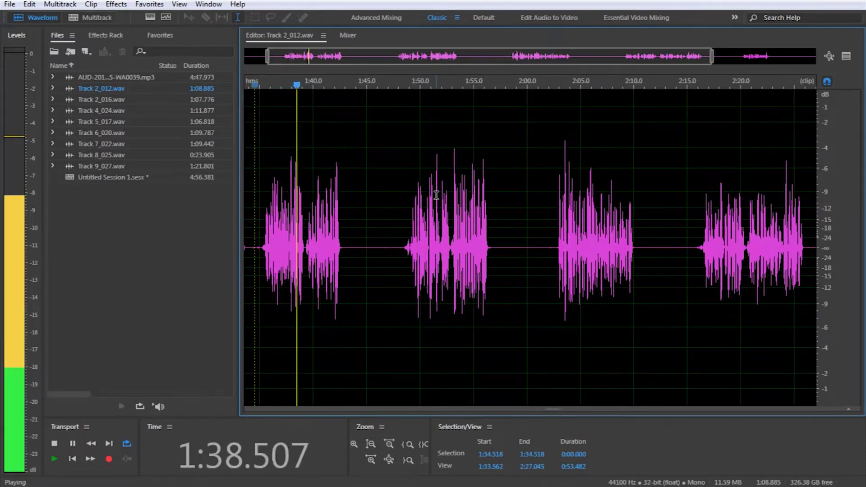
# Back in the multitrack session, pan Track 3 right by 24 and Track 2 left by 24.
pyautogui.press('0')
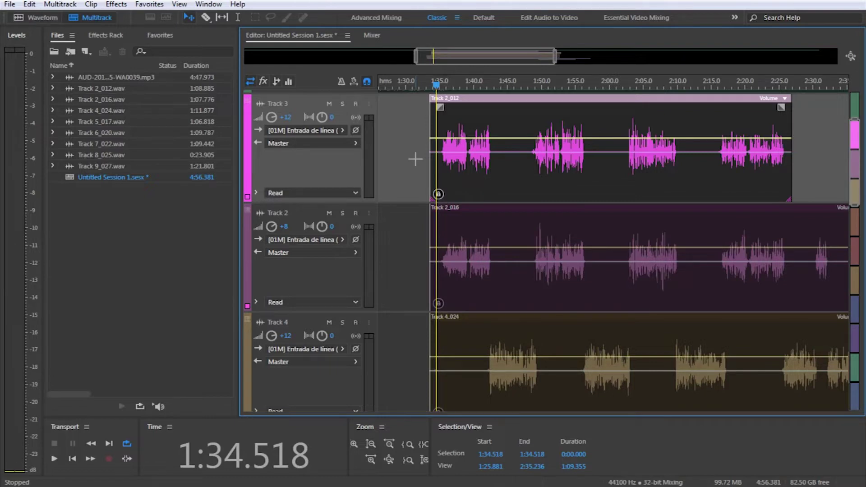
pyautogui.click(332, 117)
pyautogui.write('24')
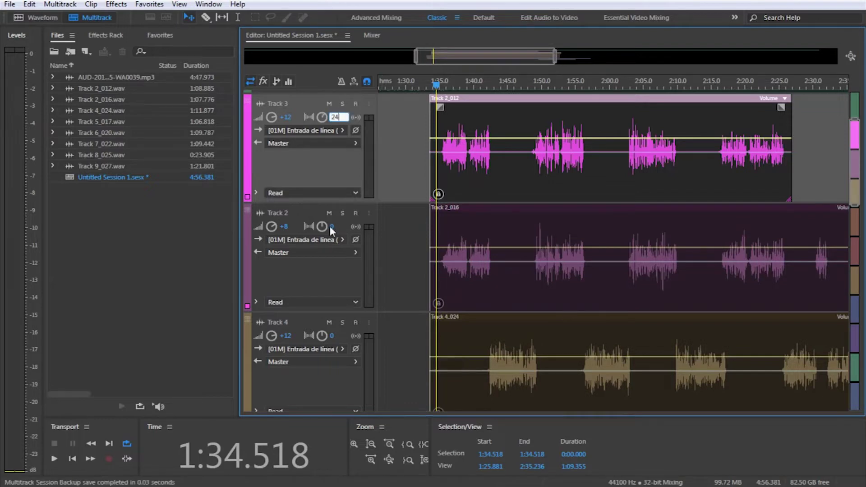
pyautogui.click(332, 228)
pyautogui.click(332, 226)
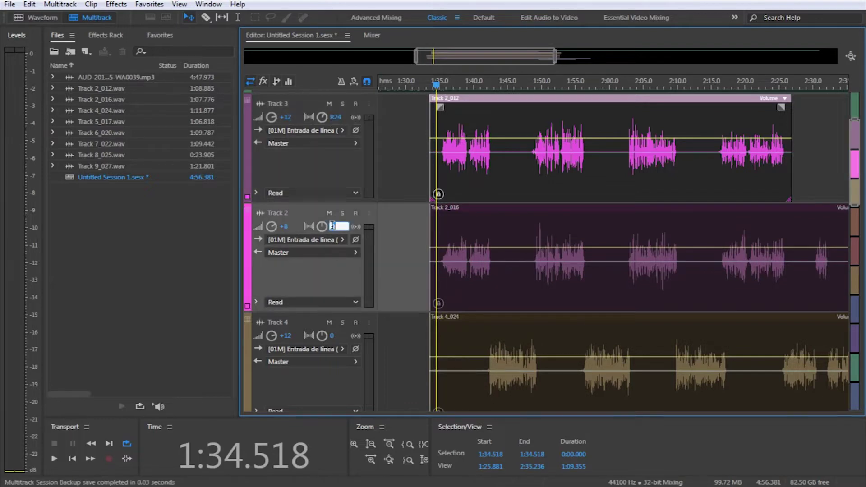
pyautogui.write('-24')
pyautogui.press('Return')
# Reopen the Track 2_012 clip in the waveform editor and listen to the lead-in before the first phrase.
pyautogui.doubleClick(453, 197)
pyautogui.scroll(5, 378, 275)
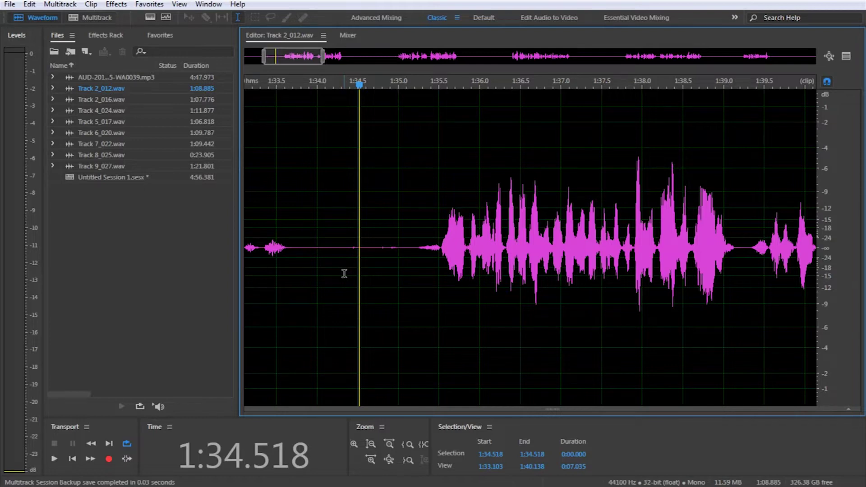
pyautogui.press('space')
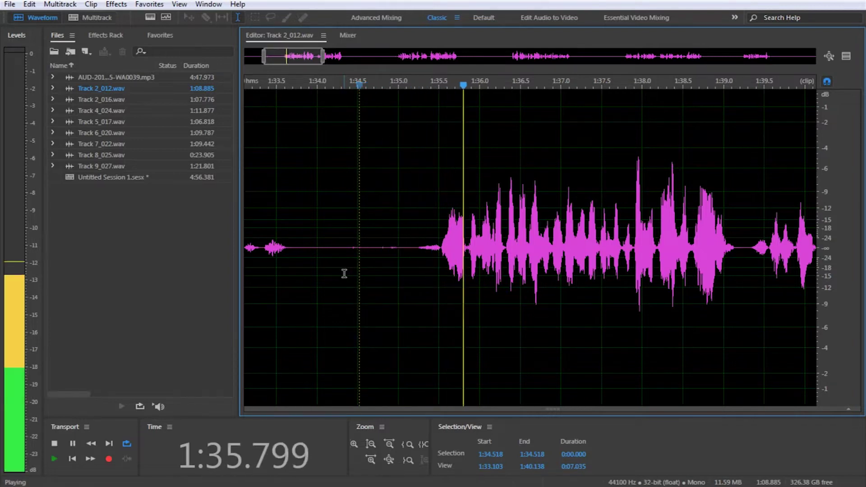
pyautogui.press('space')
pyautogui.press('space')
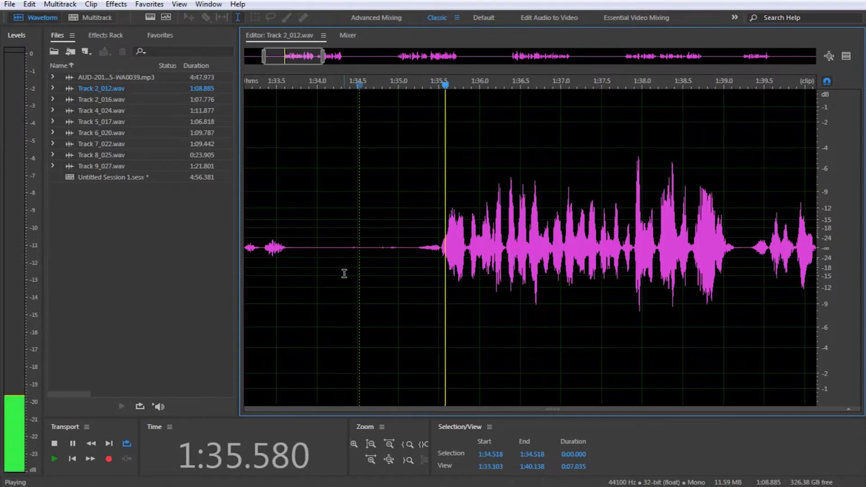
pyautogui.press('space')
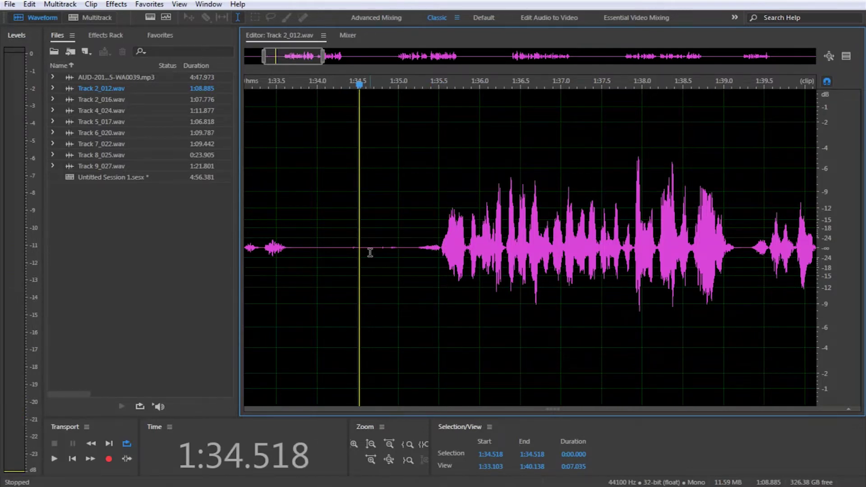
# Select the lead-in of Track 2_012 from the clip's start at 1:30.693 to the first phrase at 1:35.521.
pyautogui.scroll(5, 370, 252)
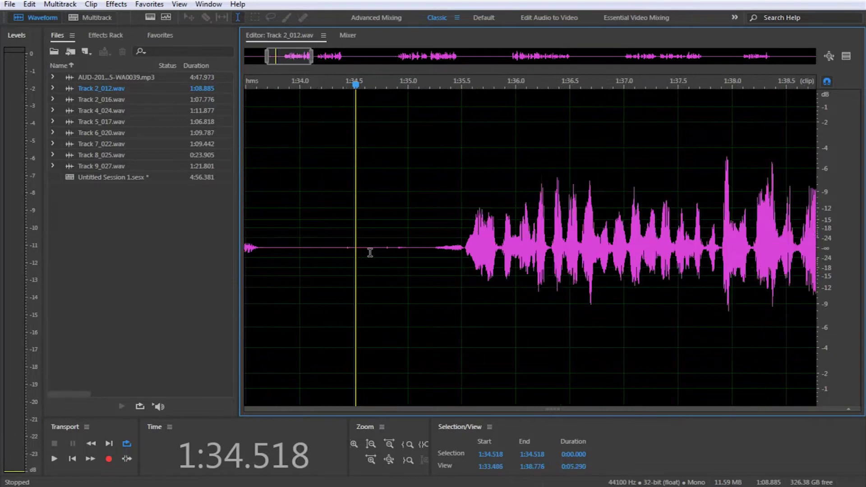
pyautogui.click(592, 249)
pyautogui.moveTo(592, 249); pyautogui.dragTo(137, 239)
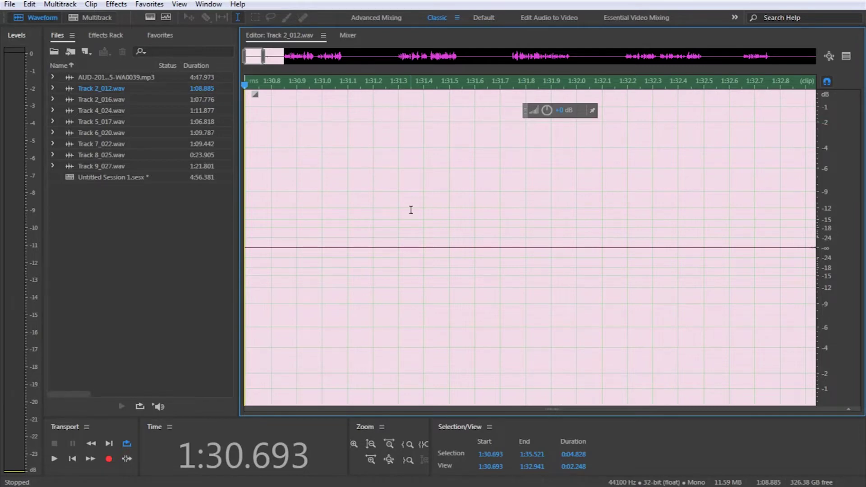
pyautogui.scroll(-3, 411, 209)
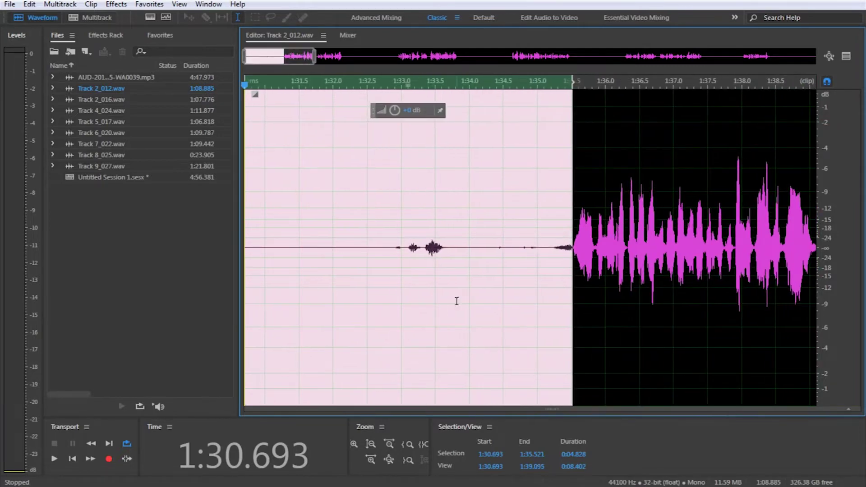
# Try silencing the selected lead-in in two different ways, undoing the edit each time.
pyautogui.press('Delete')
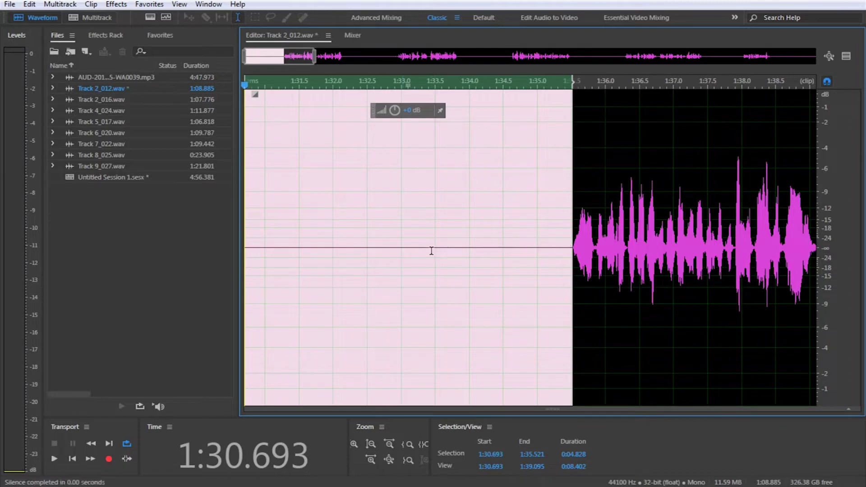
pyautogui.hotkey('ctrl', 'z')
pyautogui.click(91, 4)
pyautogui.moveTo(116, 4)
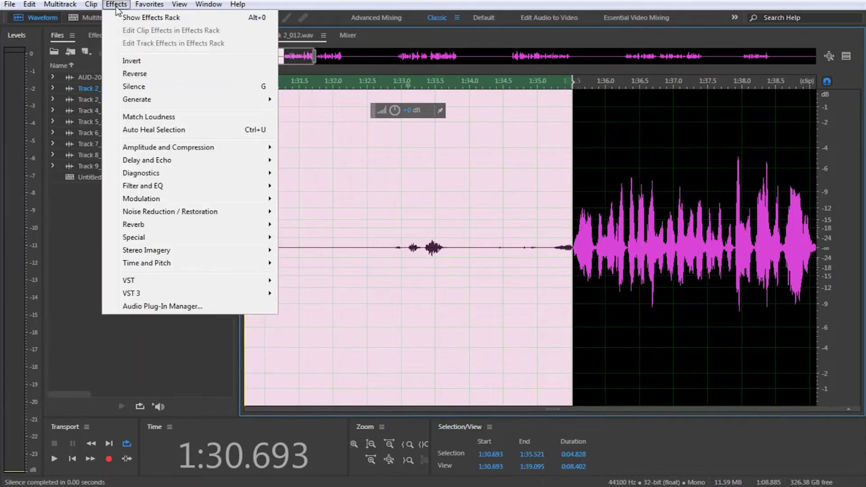
pyautogui.click(134, 86)
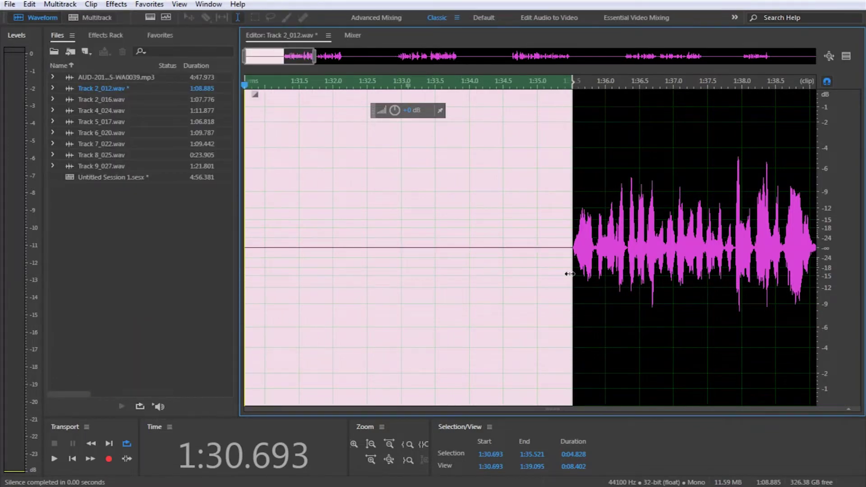
pyautogui.hotkey('ctrl', 'z')
# Silence the selected lead-in before the first phrase of Track 2_012.
pyautogui.rightClick(451, 254)
pyautogui.click(482, 411)
# Silence the gap after the first group of phrases in Track 2_012, from 1:42.528 to just before the next phrase near 1:48.5.
pyautogui.scroll(-3, 504, 260)
pyautogui.scroll(3, 330, 261)
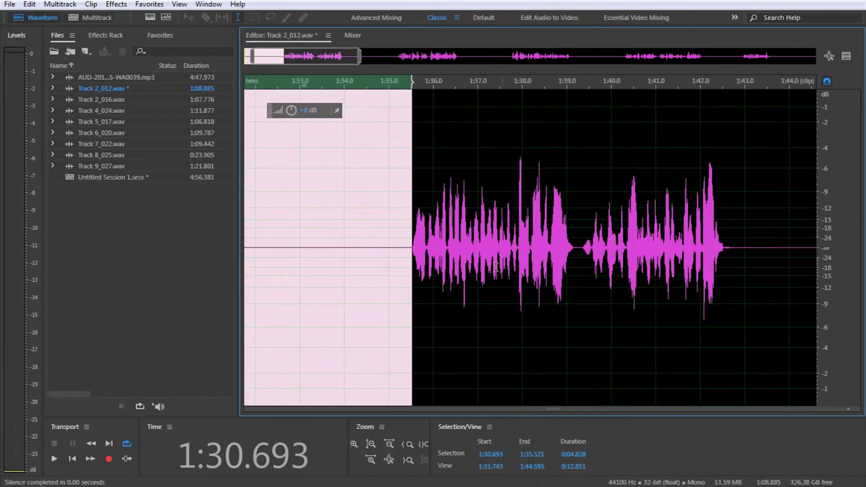
pyautogui.scroll(2, 633, 279)
pyautogui.click(342, 260)
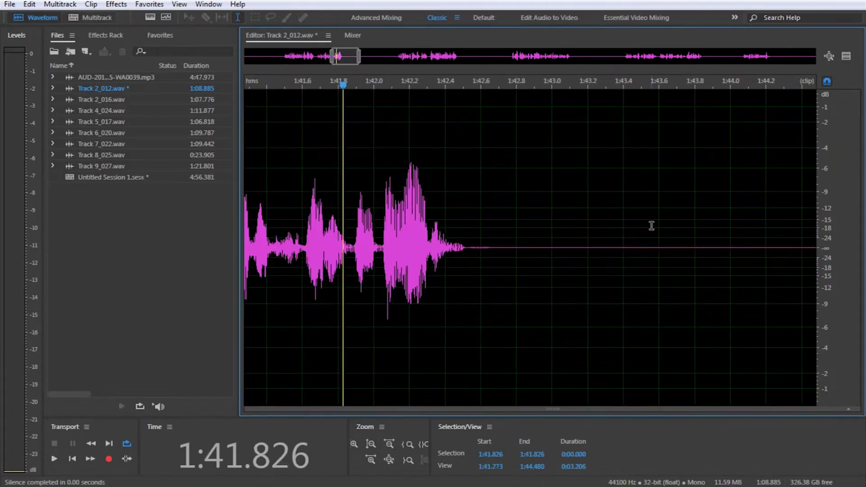
pyautogui.press('space')
pyautogui.press('space')
pyautogui.press('space')
pyautogui.press('space')
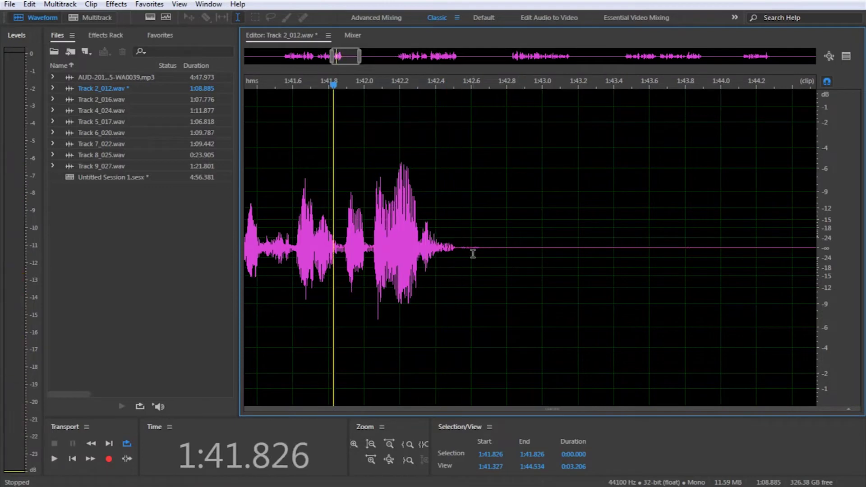
pyautogui.click(458, 246)
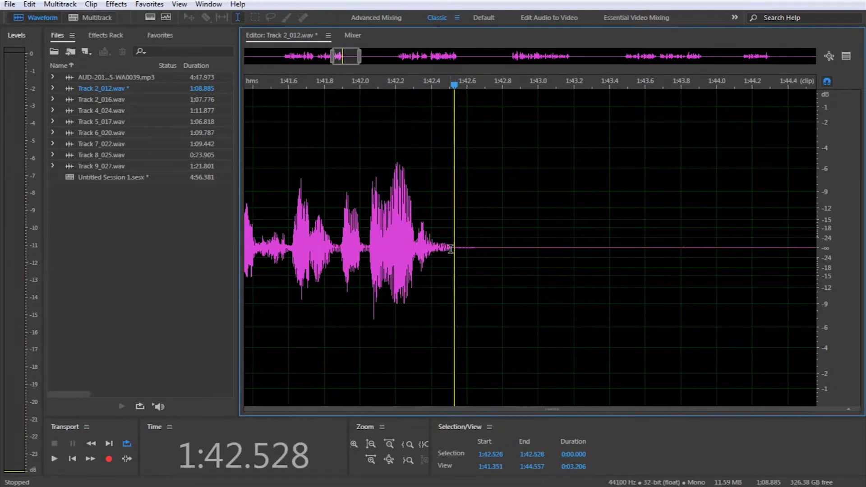
pyautogui.moveTo(454, 246); pyautogui.dragTo(467, 265)
pyautogui.rightClick(446, 244)
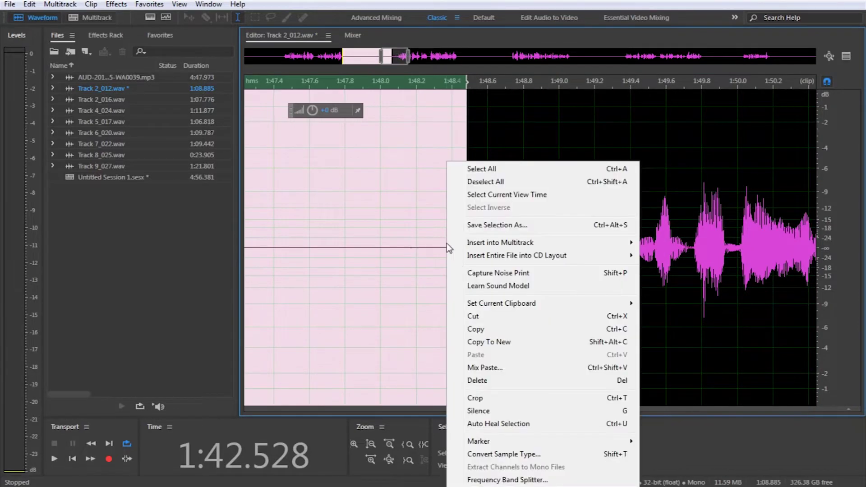
pyautogui.press('Escape')
# Play Track 2_012 from 1:48.400 to check the quiet onset of the second group of phrases.
pyautogui.click(452, 248)
pyautogui.press('space')
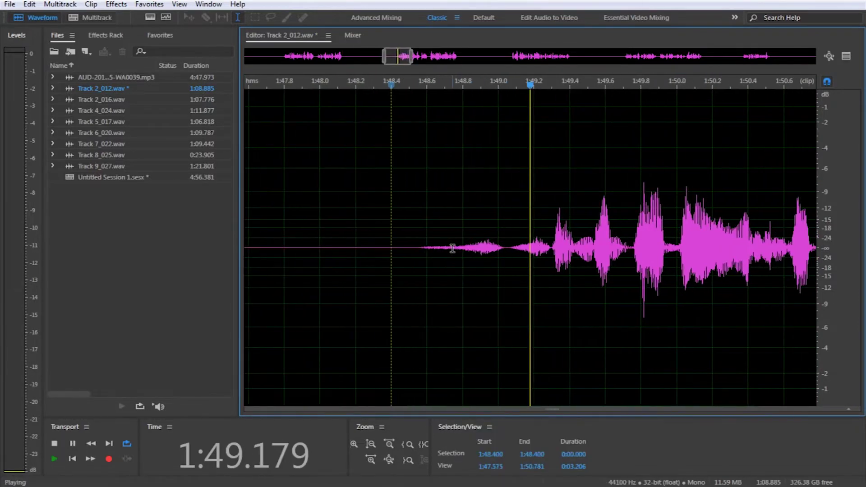
pyautogui.press('space')
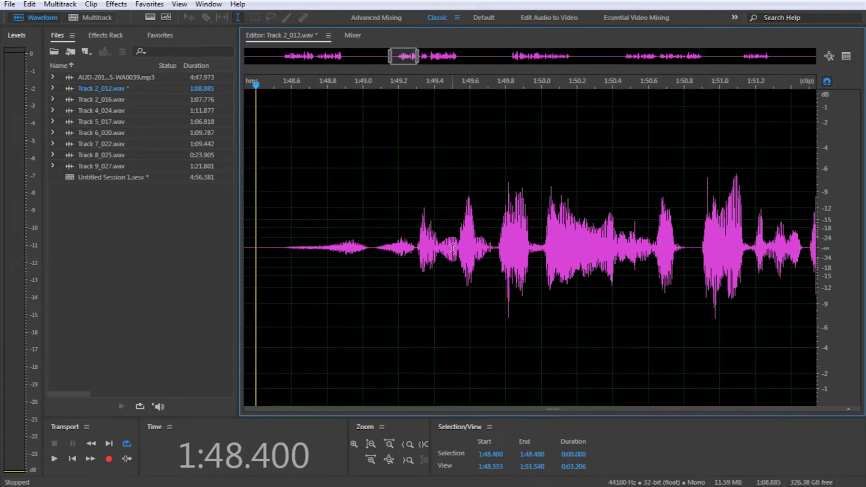
pyautogui.press('space')
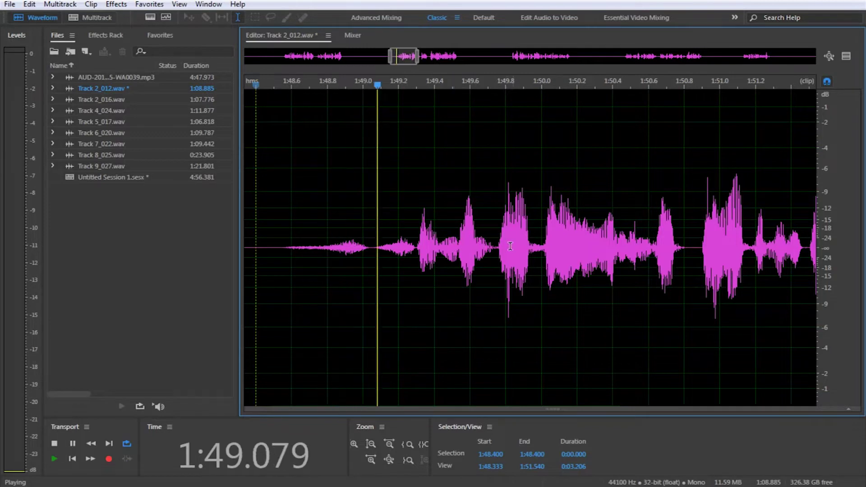
# Silence the gap in Track 2_012 from 1:56.400 to 2:03.000.
pyautogui.scroll(-3, 610, 221)
pyautogui.scroll(3, 610, 221)
pyautogui.press('space')
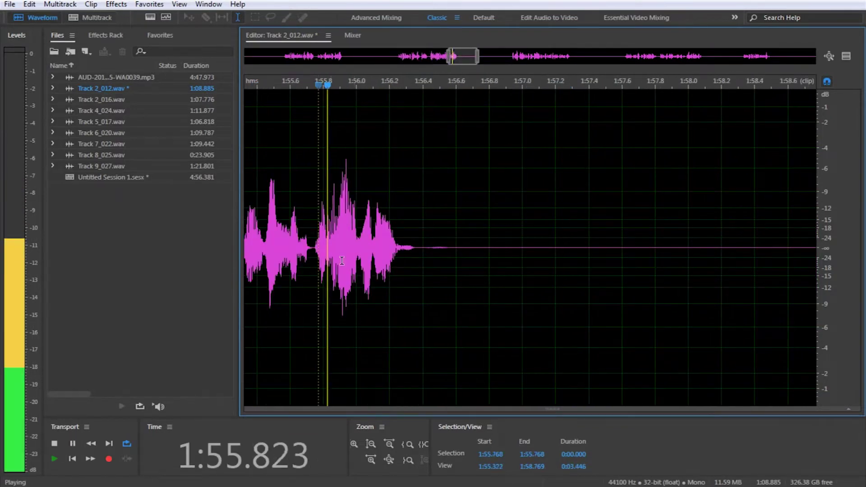
pyautogui.click(417, 251)
pyautogui.moveTo(420, 248); pyautogui.dragTo(470, 246)
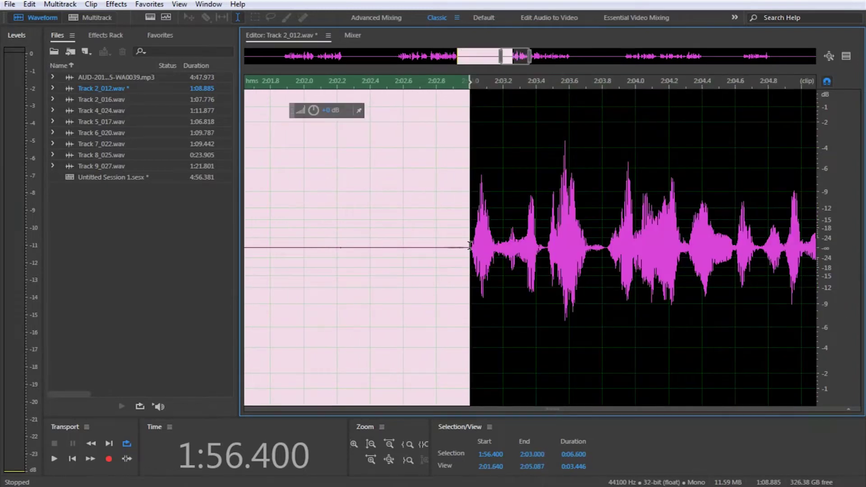
pyautogui.rightClick(470, 246)
pyautogui.click(499, 412)
# Silence the gap in Track 2_012 from 2:10.000 to 2:15.853.
pyautogui.scroll(-3, 471, 209)
pyautogui.scroll(-2, 471, 209)
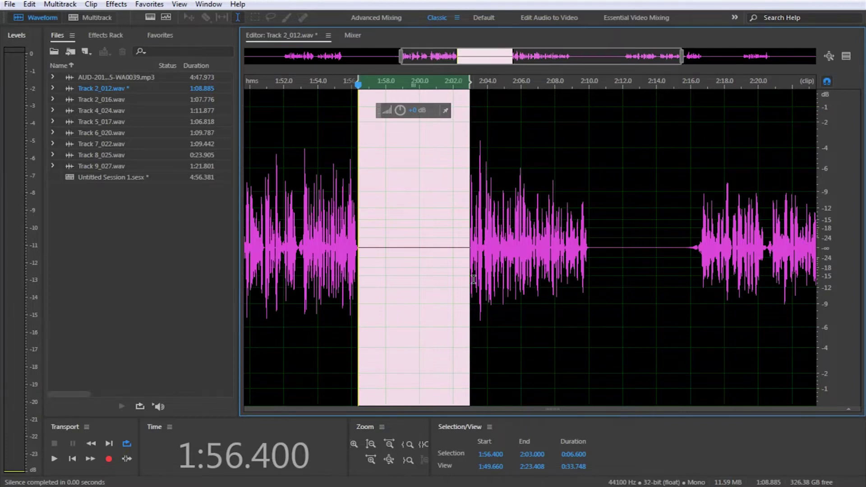
pyautogui.scroll(2, 502, 272)
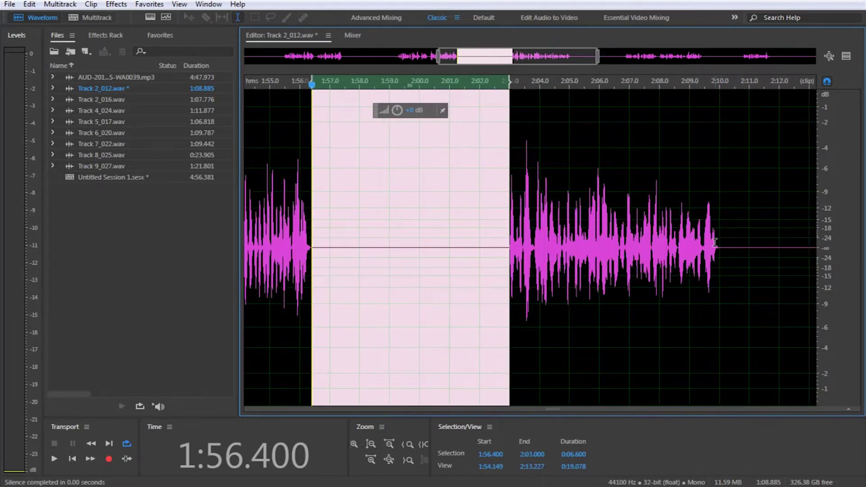
pyautogui.scroll(2, 715, 242)
pyautogui.scroll(1, 684, 254)
pyautogui.click(673, 252)
pyautogui.press('space')
pyautogui.press('space')
pyautogui.moveTo(782, 246); pyautogui.dragTo(445, 239)
pyautogui.rightClick(445, 240)
pyautogui.click(498, 410)
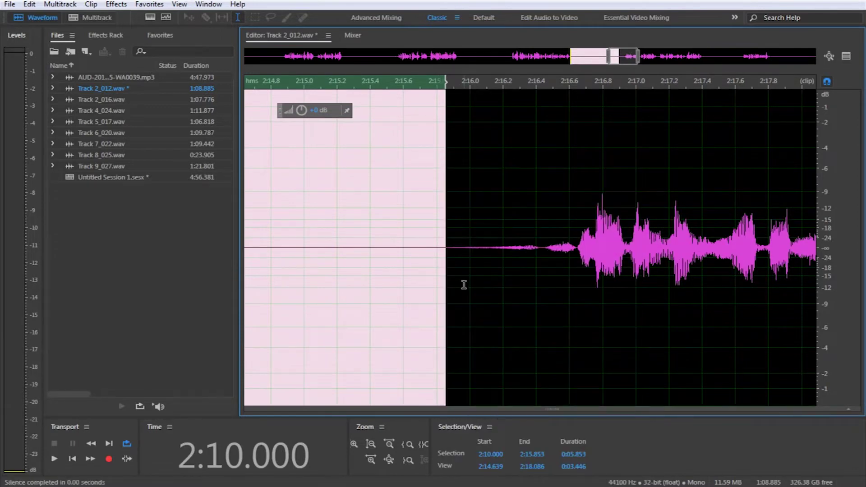
# Listen to the faint noise ahead of the fourth group of phrases in Track 2_012 and silence it from 2:15.774 to 2:16.451.
pyautogui.click(416, 257)
pyautogui.press('space')
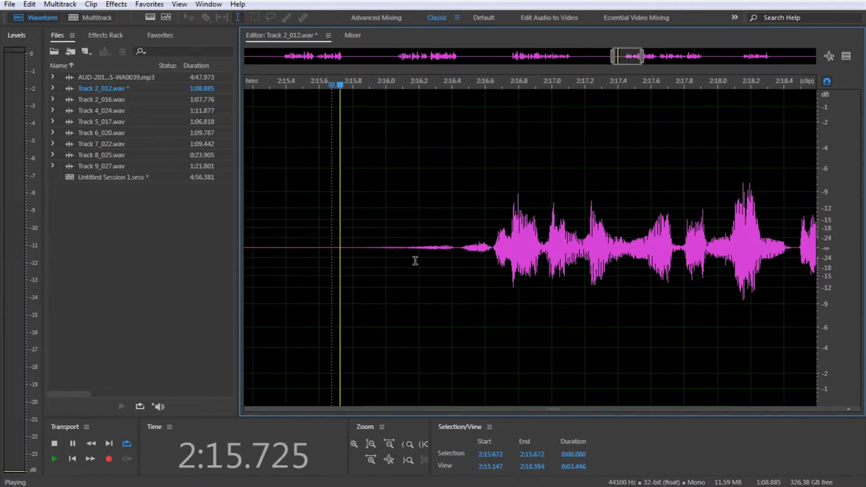
pyautogui.press('space')
pyautogui.press('space')
pyautogui.press('space')
pyautogui.press('space')
pyautogui.press('space')
pyautogui.moveTo(460, 244); pyautogui.dragTo(347, 280)
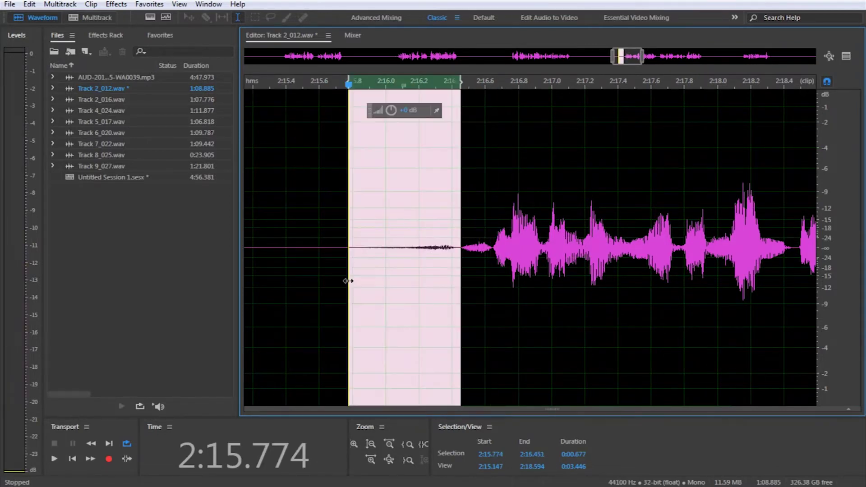
pyautogui.rightClick(360, 275)
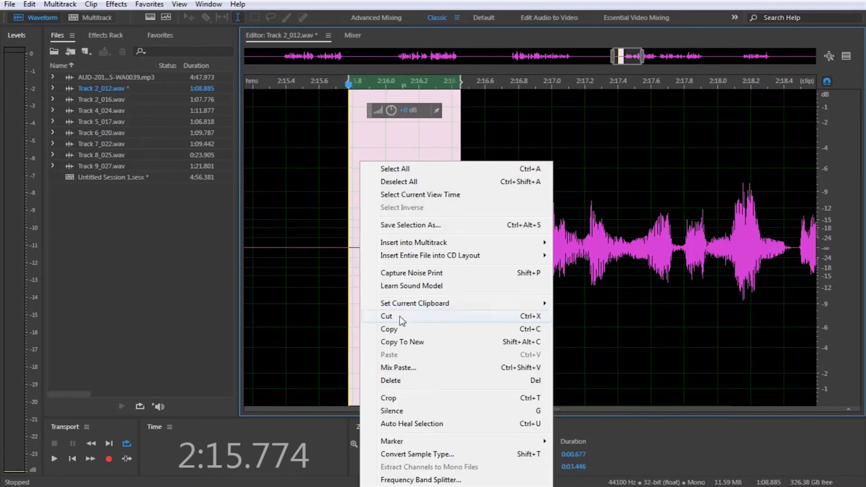
pyautogui.click(394, 410)
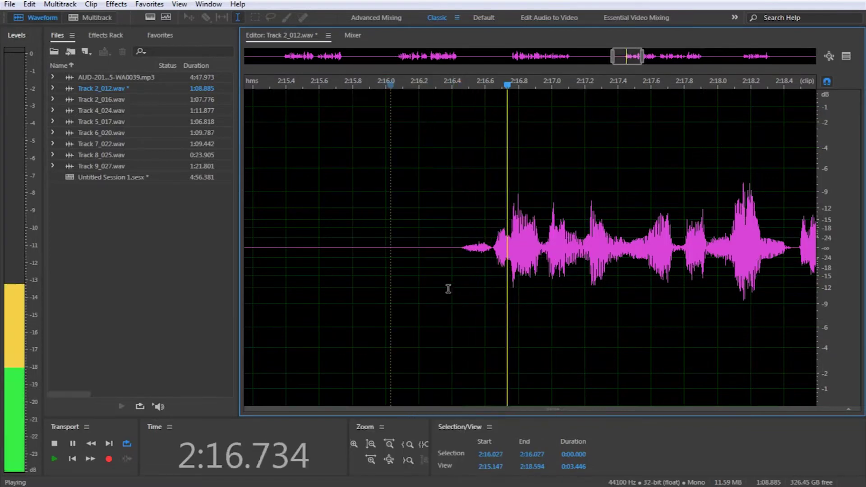
# Listen to the fourth group of phrases in Track 2_012, including the passage from 2:19.920.
pyautogui.press('space')
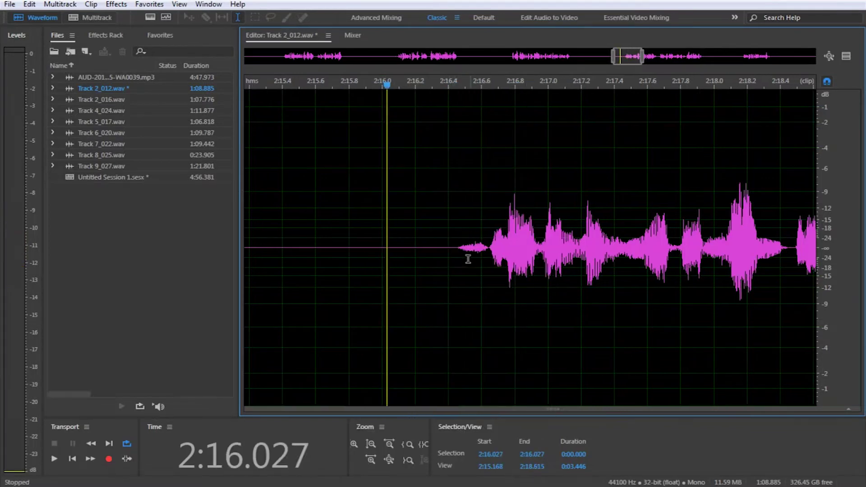
pyautogui.hscroll(3, 468, 259)
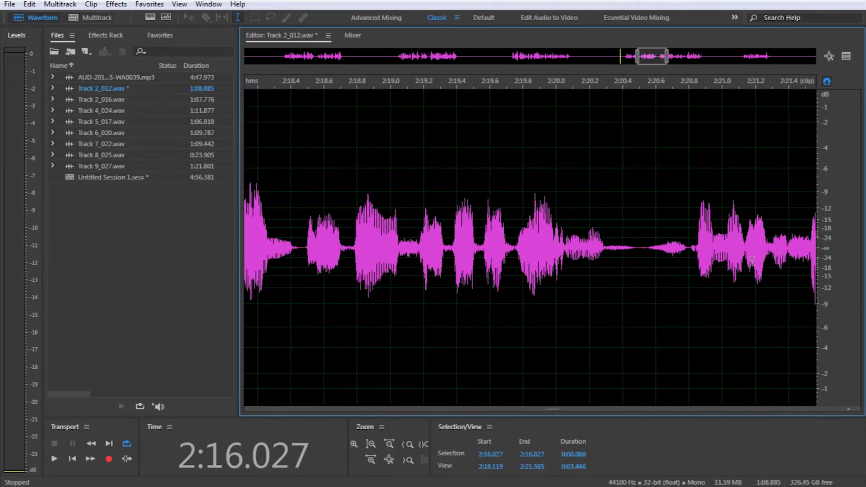
pyautogui.click(544, 282)
pyautogui.press('space')
pyautogui.press('space')
# Silence the gap in Track 2_012 from 2:25.822 to 2:30.500.
pyautogui.scroll(-5, 572, 283)
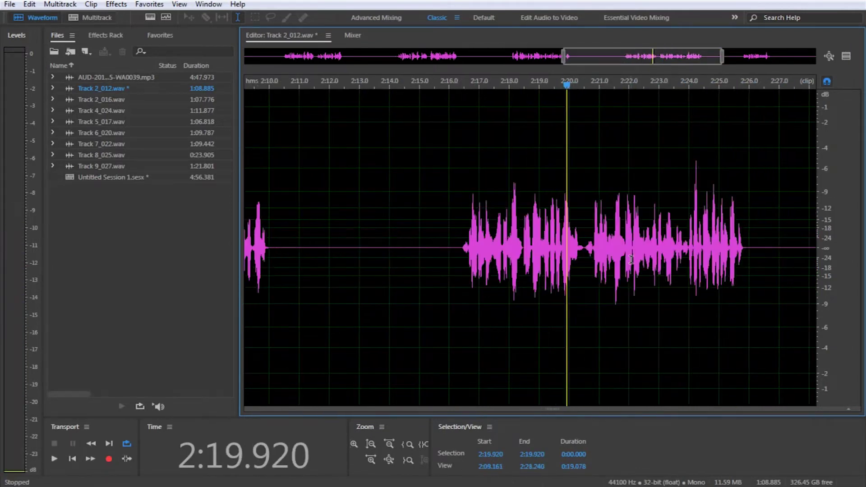
pyautogui.scroll(3, 685, 268)
pyautogui.scroll(3, 600, 249)
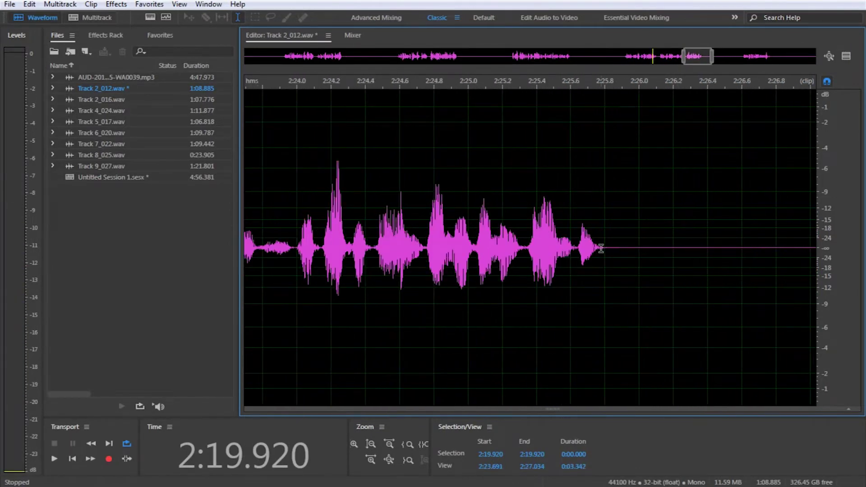
pyautogui.scroll(3, 609, 251)
pyautogui.moveTo(606, 254); pyautogui.dragTo(400, 266)
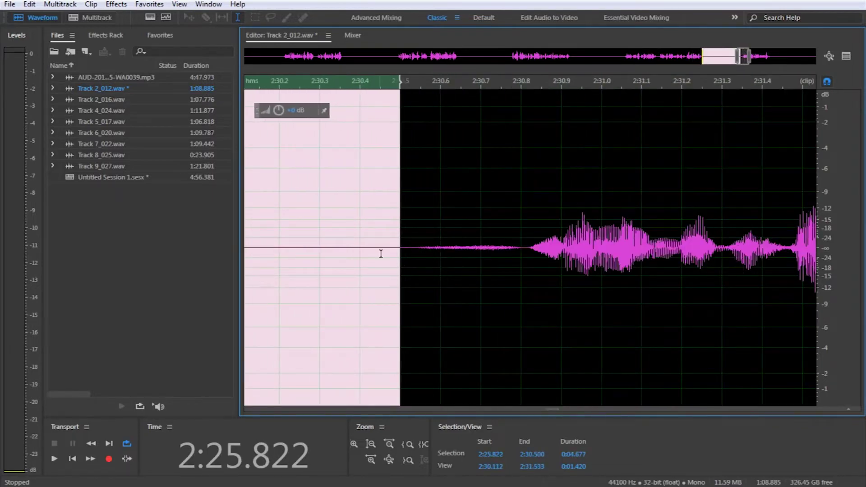
pyautogui.rightClick(380, 253)
pyautogui.click(421, 329)
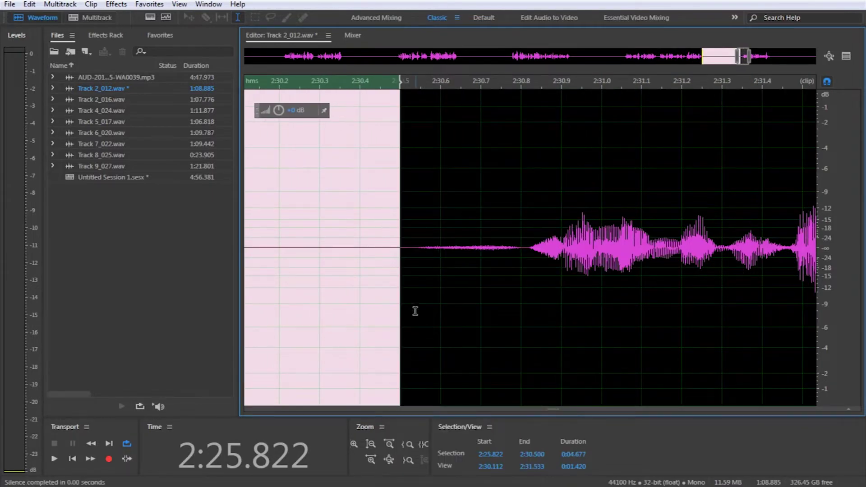
# Listen from 2:30.511 and silence the leftover noise up to the start of the last phrase of Track 2_012, near 2:30.8.
pyautogui.click(405, 271)
pyautogui.press('space')
pyautogui.press('space')
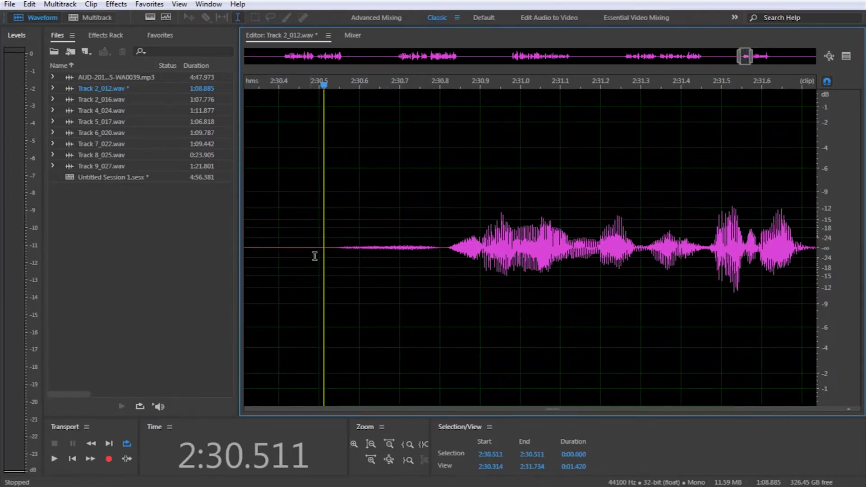
pyautogui.moveTo(307, 258); pyautogui.dragTo(439, 269)
pyautogui.rightClick(441, 270)
pyautogui.click(487, 410)
# Silence the tail of Track 2_012 from 2:34.065 to the clip's end at 2:39.578 and show the whole waveform.
pyautogui.scroll(-5, 611, 281)
pyautogui.scroll(5, 611, 280)
pyautogui.click(398, 249)
pyautogui.moveTo(398, 249); pyautogui.dragTo(865, 352)
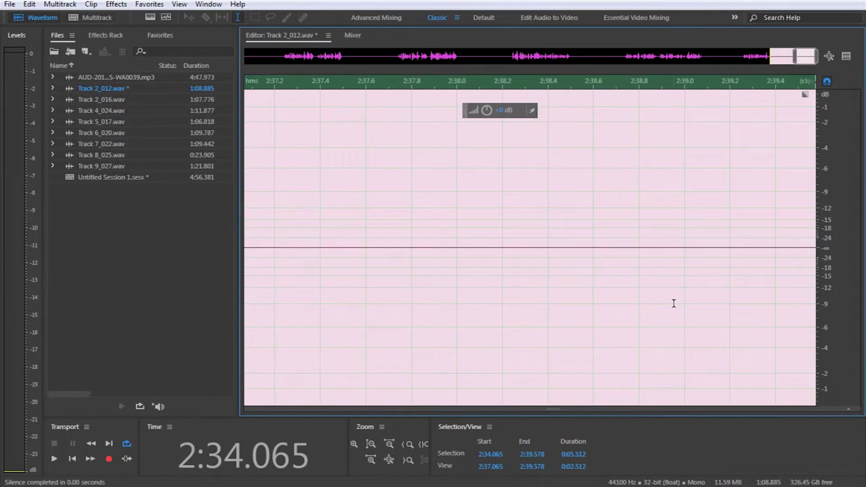
pyautogui.rightClick(521, 161)
pyautogui.click(556, 411)
pyautogui.scroll(-3, 431, 241)
pyautogui.press('\\')
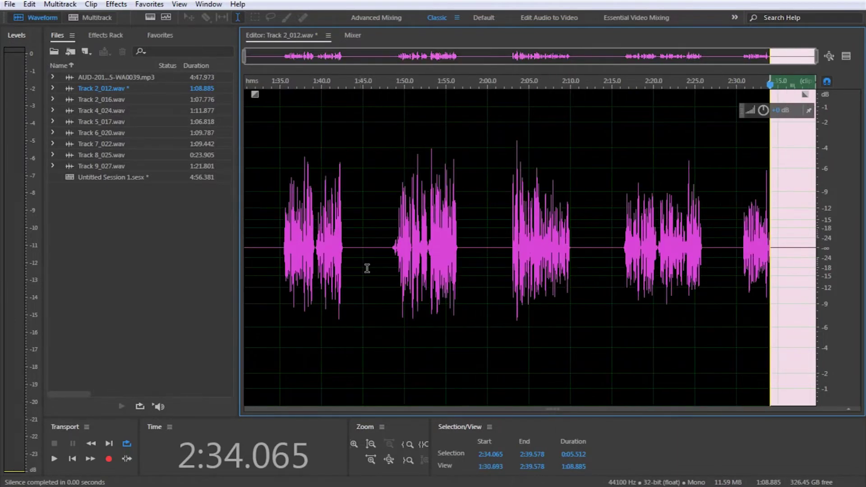
# Select 1:34.242 to 2:37.477 in Track 2_012 and open the Track 2_016 clip from the multitrack session for waveform editing.
pyautogui.moveTo(275, 259); pyautogui.dragTo(799, 289)
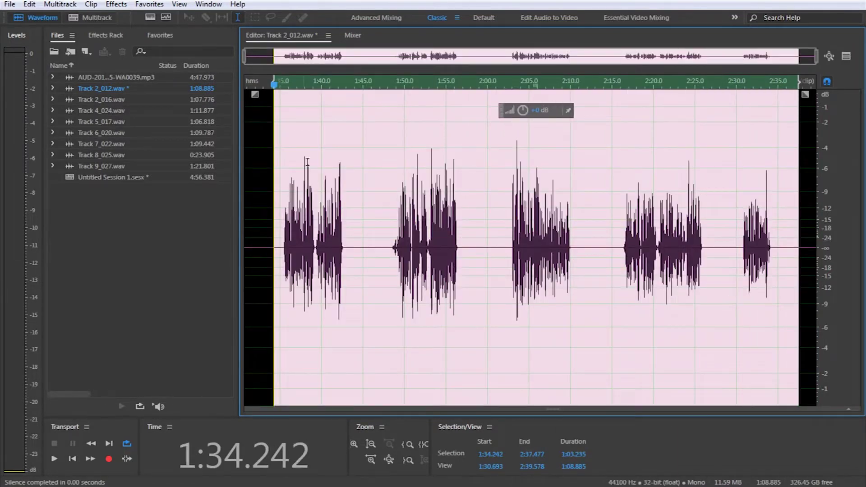
pyautogui.click(100, 18)
pyautogui.doubleClick(515, 294)
pyautogui.scroll(3, 286, 250)
pyautogui.scroll(2, 285, 250)
pyautogui.scroll(-6, 257, 269)
pyautogui.scroll(8, 270, 261)
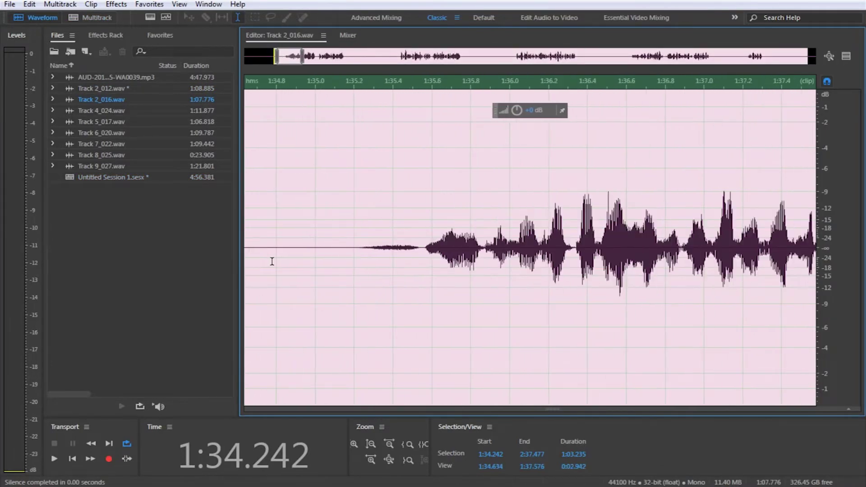
# Silence the lead-in of Track 2_016 and the gaps between its first phrases, including 1:56.401 to 2:03.000.
pyautogui.moveTo(272, 261); pyautogui.dragTo(1, 253)
pyautogui.click(412, 257)
pyautogui.scroll(-3, 412, 257)
pyautogui.moveTo(335, 257); pyautogui.dragTo(816, 266)
pyautogui.scroll(-6, 478, 271)
pyautogui.moveTo(464, 271); pyautogui.dragTo(528, 275)
# Silence the remaining gaps after 2:10 and the tail of Track 2_016.
pyautogui.scroll(4, 351, 282)
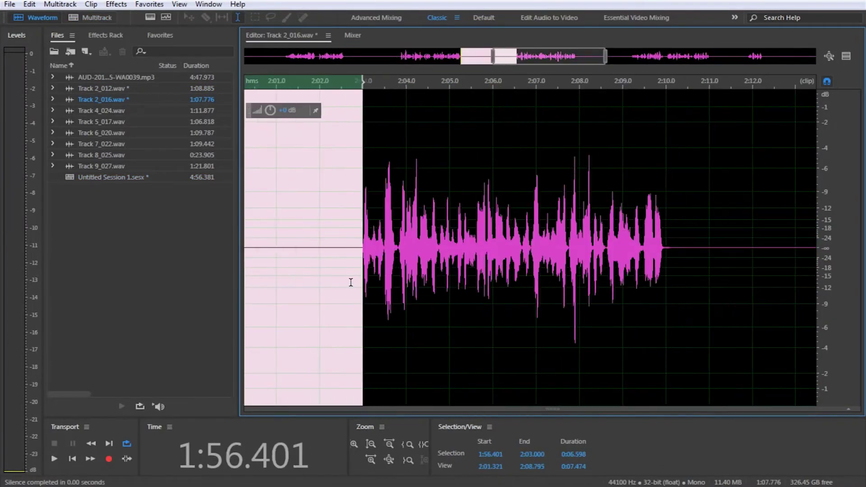
pyautogui.moveTo(667, 283); pyautogui.dragTo(528, 285)
pyautogui.scroll(-3, 487, 286)
pyautogui.scroll(4, 677, 286)
pyautogui.moveTo(379, 289); pyautogui.dragTo(467, 310)
pyautogui.moveTo(601, 271); pyautogui.dragTo(816, 271)
pyautogui.scroll(-6, 763, 271)
# Open the Track 4_024 clip from the multitrack session and silence its lead-in and early gaps, including 2:03.146 to 2:09.740.
pyautogui.click(90, 18)
pyautogui.doubleClick(327, 257)
pyautogui.moveTo(350, 257); pyautogui.dragTo(244, 252)
pyautogui.scroll(-5, 387, 238)
pyautogui.scroll(-2, 585, 265)
pyautogui.moveTo(489, 248); pyautogui.dragTo(511, 271)
# Silence the gap after about 2:17, the later gap between phrases and the tail of Track 4_024.
pyautogui.scroll(4, 585, 270)
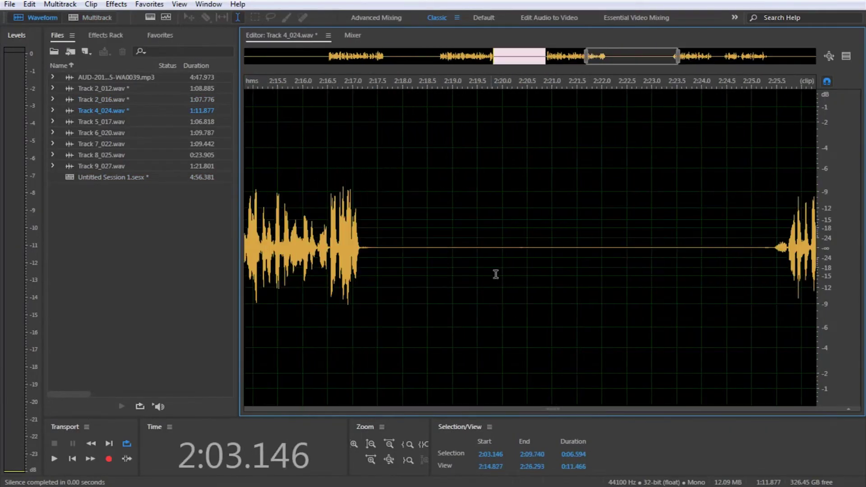
pyautogui.moveTo(359, 274); pyautogui.dragTo(816, 271)
pyautogui.moveTo(685, 259); pyautogui.dragTo(749, 259)
pyautogui.moveTo(465, 235); pyautogui.dragTo(816, 230)
pyautogui.scroll(-4, 565, 228)
# Open the Track 5_017 clip from the multitrack session and silence its lead-in from 1:31.061 to 1:42.000.
pyautogui.click(90, 18)
pyautogui.doubleClick(425, 268)
pyautogui.moveTo(337, 266); pyautogui.dragTo(244, 259)
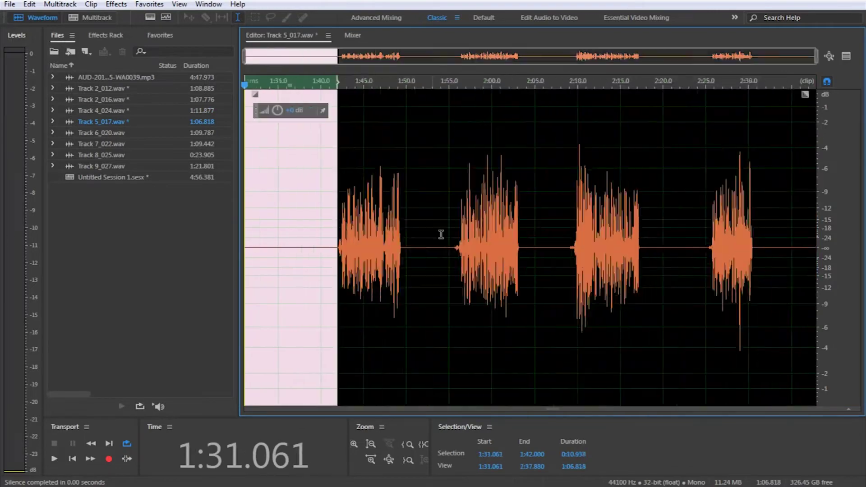
# Silence the gaps between the phrases of Track 5_017 and its tail from 2:30.500 to 2:37.880.
pyautogui.scroll(4, 441, 234)
pyautogui.moveTo(739, 252); pyautogui.dragTo(316, 257)
pyautogui.scroll(-3, 704, 259)
pyautogui.moveTo(800, 246); pyautogui.dragTo(386, 244)
pyautogui.scroll(3, 677, 261)
pyautogui.moveTo(474, 271); pyautogui.dragTo(864, 281)
pyautogui.scroll(-4, 767, 271)
# Open the Track 6_020 clip from the multitrack session and examine the faint noise before its first phrase.
pyautogui.click(90, 17)
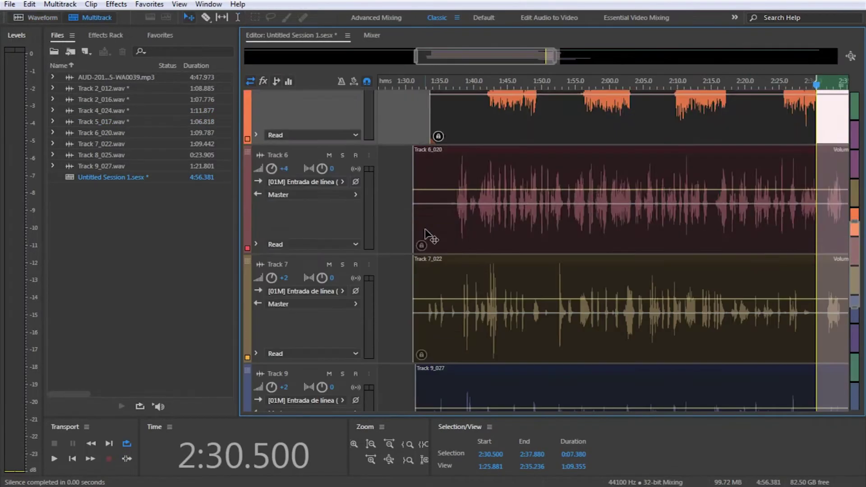
pyautogui.doubleClick(427, 234)
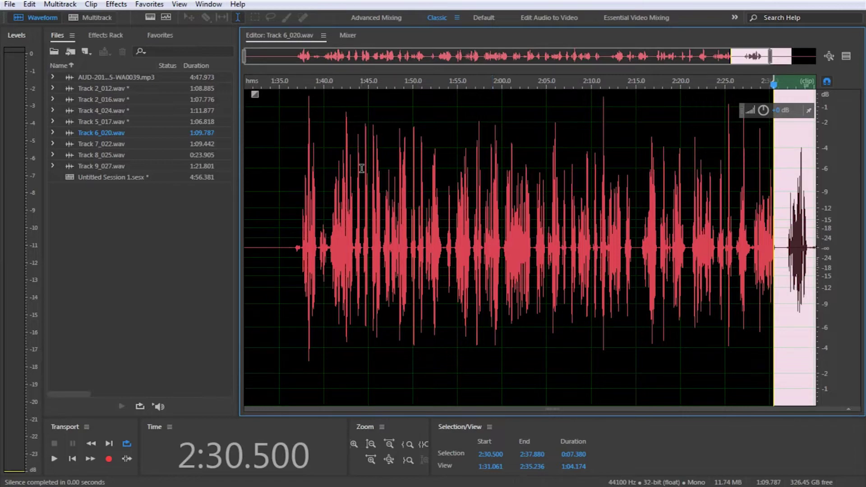
pyautogui.scroll(5, 273, 242)
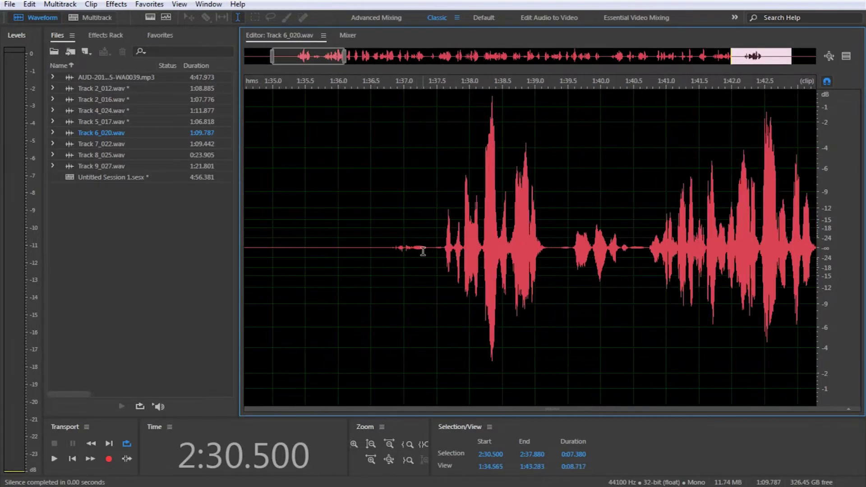
pyautogui.scroll(1, 426, 249)
pyautogui.scroll(2, 410, 247)
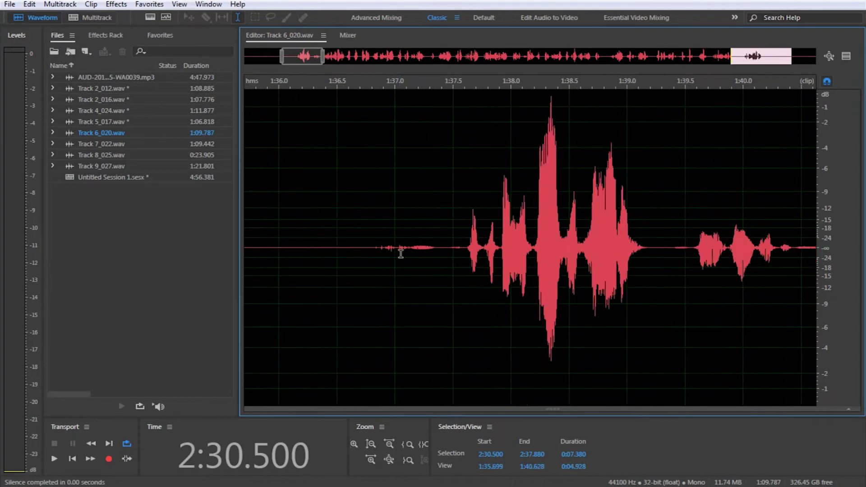
# Silence the lead-in of Track 6_020 up to about 1:37.6 and the gap from 1:39.181 to 1:39.552.
pyautogui.moveTo(412, 247); pyautogui.dragTo(450, 248)
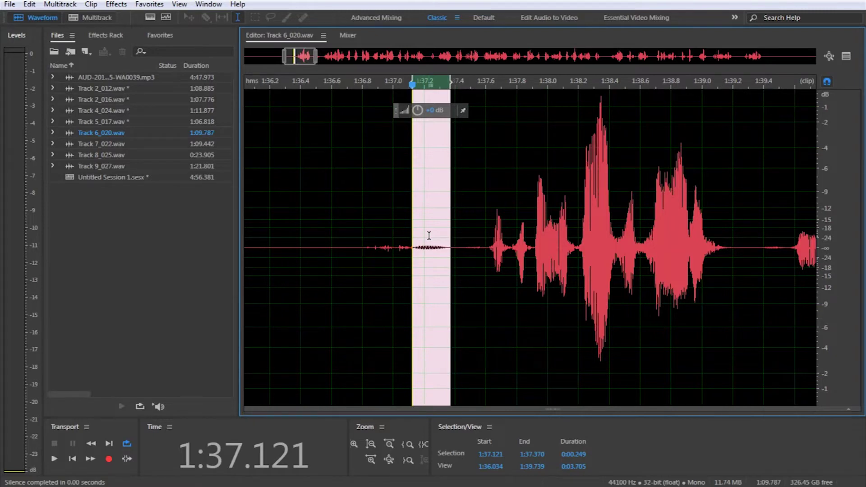
pyautogui.press('\\')
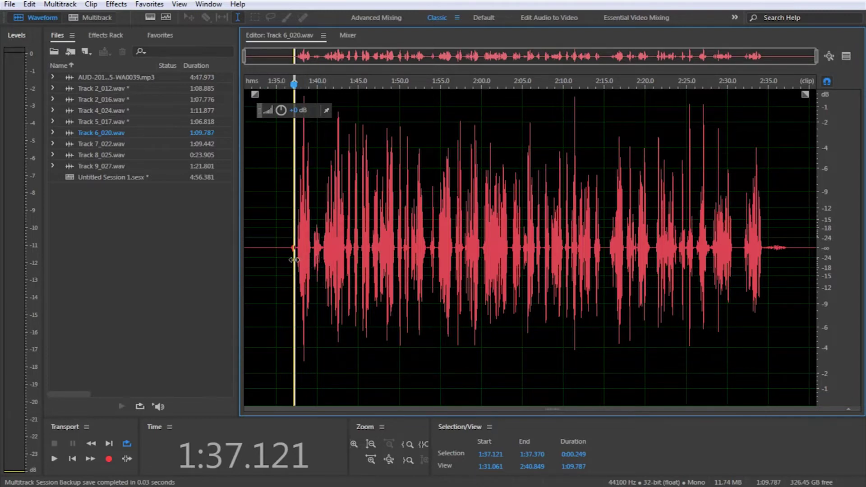
pyautogui.scroll(5, 293, 260)
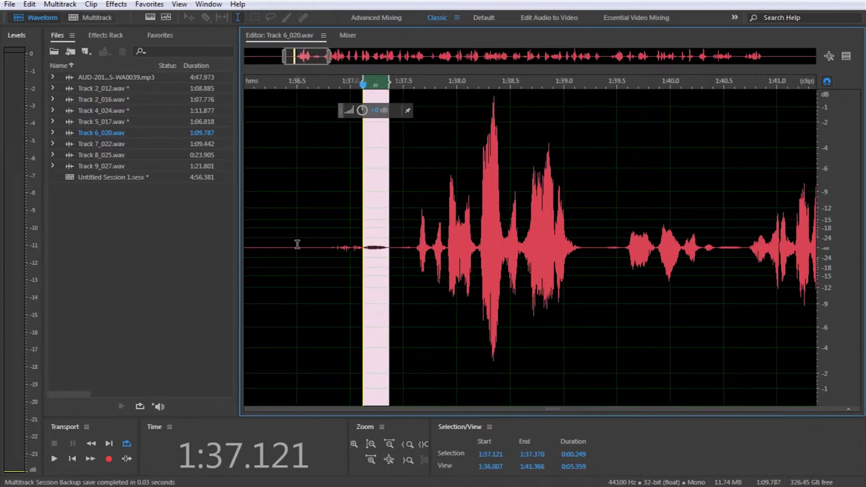
pyautogui.moveTo(414, 250); pyautogui.dragTo(4, 257)
pyautogui.press('Delete')
pyautogui.scroll(-2, 584, 256)
pyautogui.scroll(4, 584, 256)
pyautogui.moveTo(384, 260); pyautogui.dragTo(489, 264)
pyautogui.scroll(-4, 489, 264)
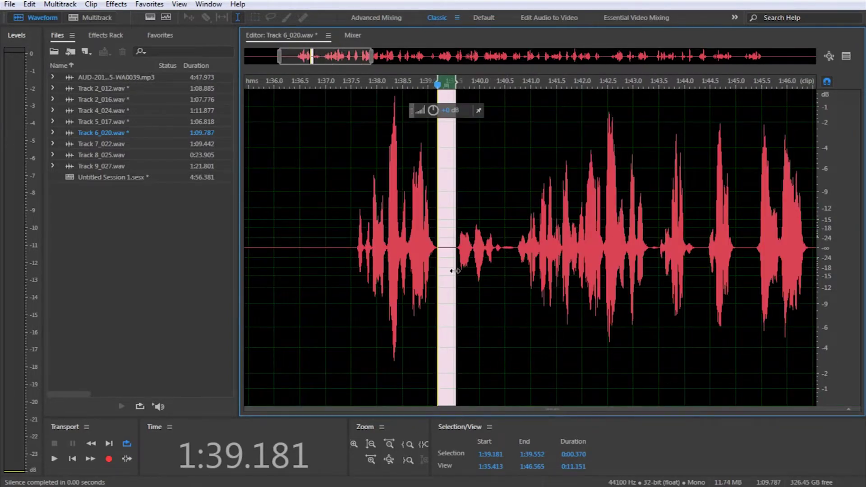
# Play the quiet phrase of Track 6_020 repeatedly from 1:39.500 to check whether it should be kept.
pyautogui.click(449, 275)
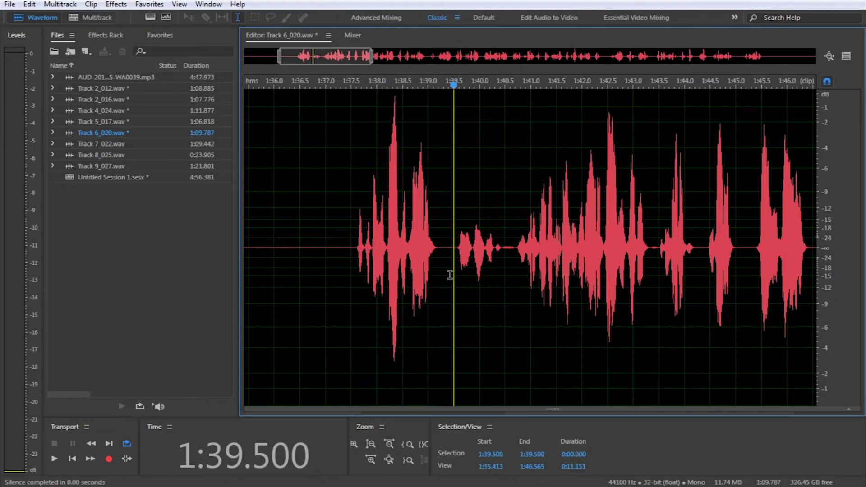
pyautogui.press('space')
pyautogui.scroll(3, 474, 272)
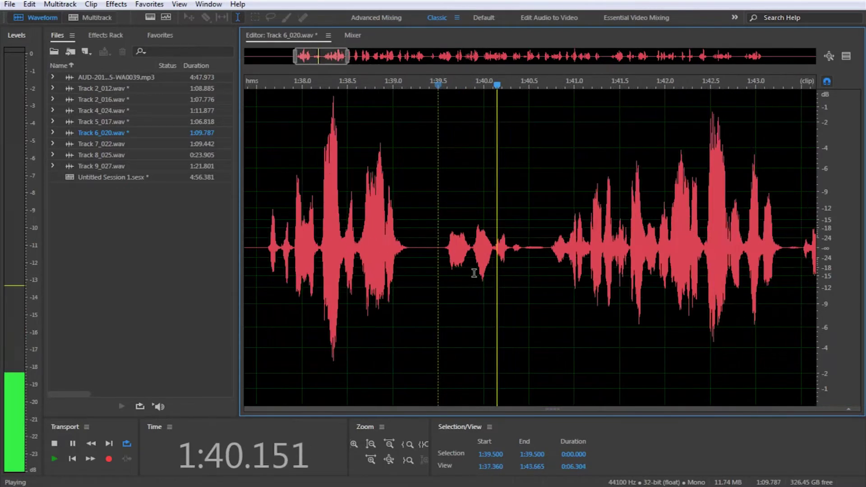
pyautogui.press('space')
pyautogui.press('space')
pyautogui.press('space')
pyautogui.press('space')
pyautogui.press('space')
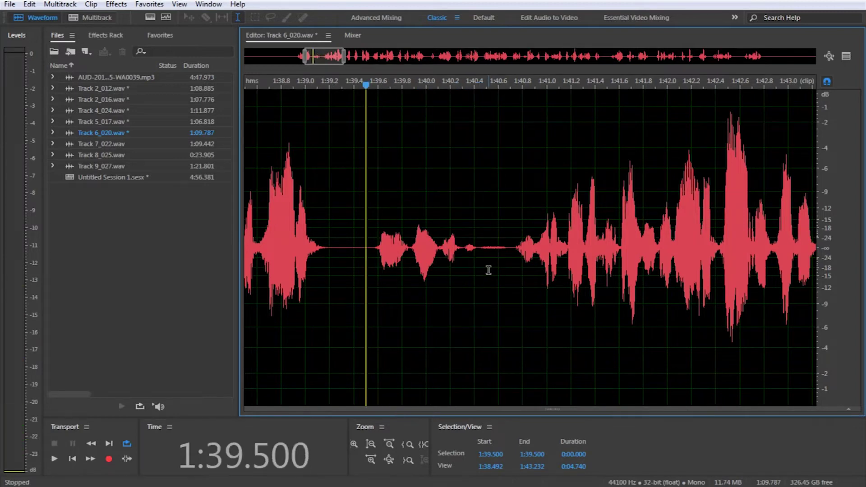
pyautogui.press('space')
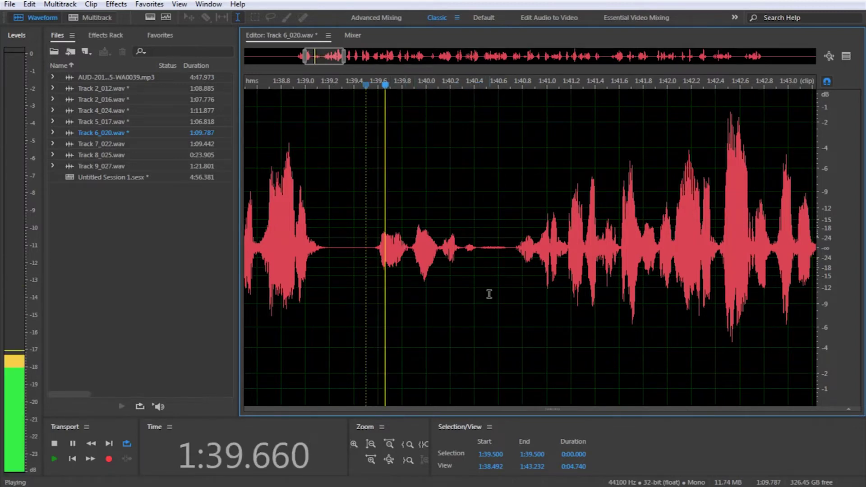
# Silence the gaps of Track 6_020 at about 1:40.5, from 1:43.300 to 1:43.500 and from 1:44.200 to 1:44.462.
pyautogui.moveTo(465, 248); pyautogui.dragTo(512, 248)
pyautogui.hotkey('shift', 's')
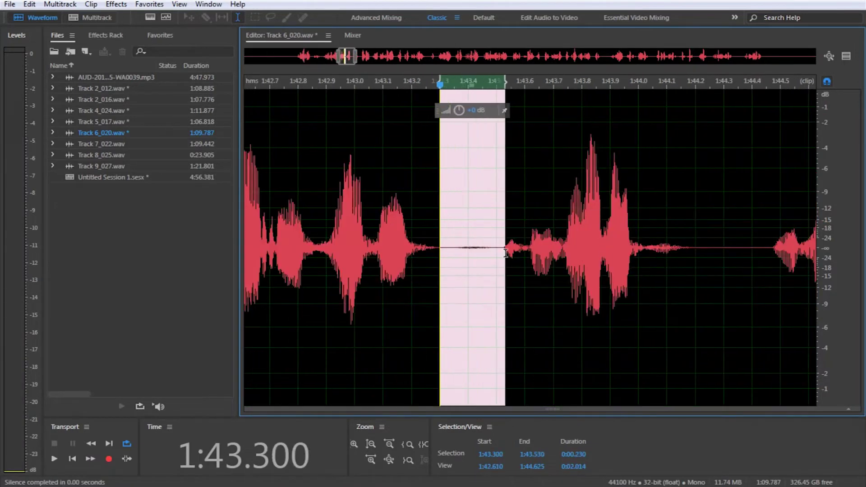
pyautogui.rightClick(490, 261)
pyautogui.click(536, 408)
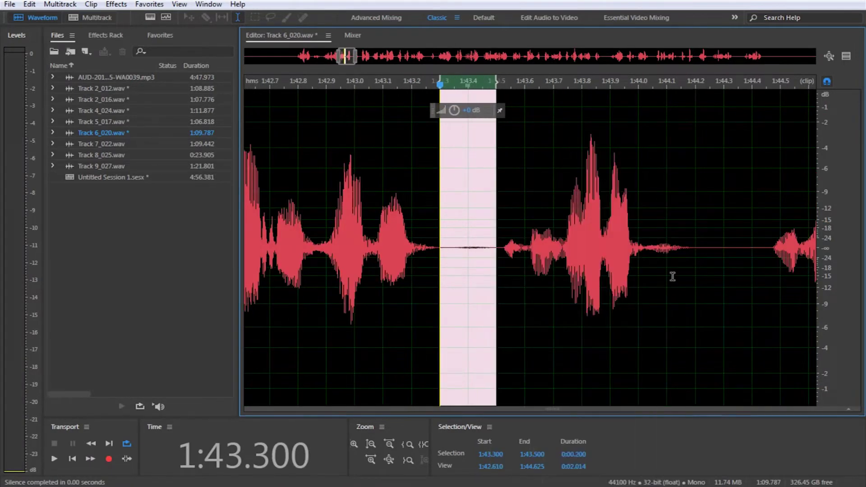
pyautogui.moveTo(696, 257); pyautogui.dragTo(770, 247)
pyautogui.rightClick(758, 255)
pyautogui.click(717, 411)
pyautogui.scroll(-3, 618, 201)
pyautogui.scroll(3, 700, 244)
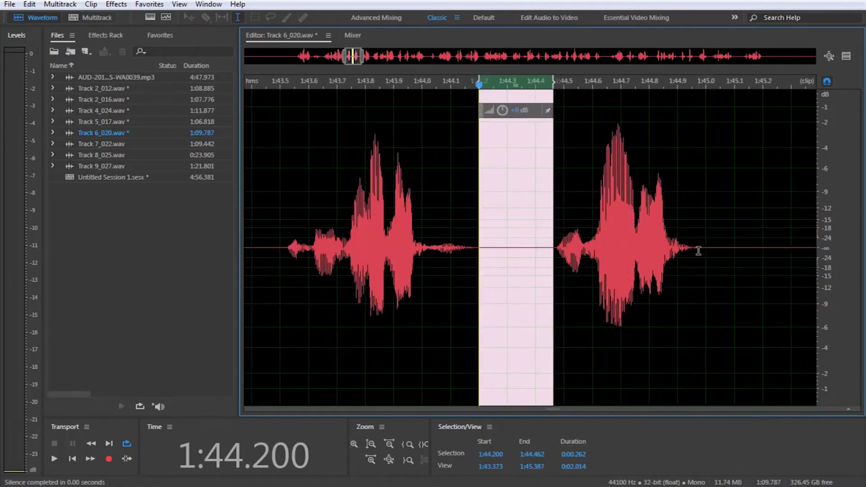
# Silence the gap after the phrase ending at about 1:45 and the next gap of Track 6_020.
pyautogui.moveTo(702, 249); pyautogui.dragTo(815, 250)
pyautogui.rightClick(808, 253)
pyautogui.click(758, 410)
pyautogui.hscroll(3, 675, 270)
pyautogui.rightClick(653, 270)
pyautogui.click(695, 410)
# Silence the following gaps between phrases of Track 6_020, up to the one from 1:54.276 to 1:54.862.
pyautogui.moveTo(587, 270); pyautogui.dragTo(731, 262)
pyautogui.scroll(3, 705, 268)
pyautogui.rightClick(686, 264)
pyautogui.click(706, 410)
pyautogui.rightClick(704, 263)
pyautogui.click(711, 411)
pyautogui.scroll(-3, 725, 255)
pyautogui.hscroll(3, 651, 263)
pyautogui.moveTo(632, 263); pyautogui.dragTo(773, 263)
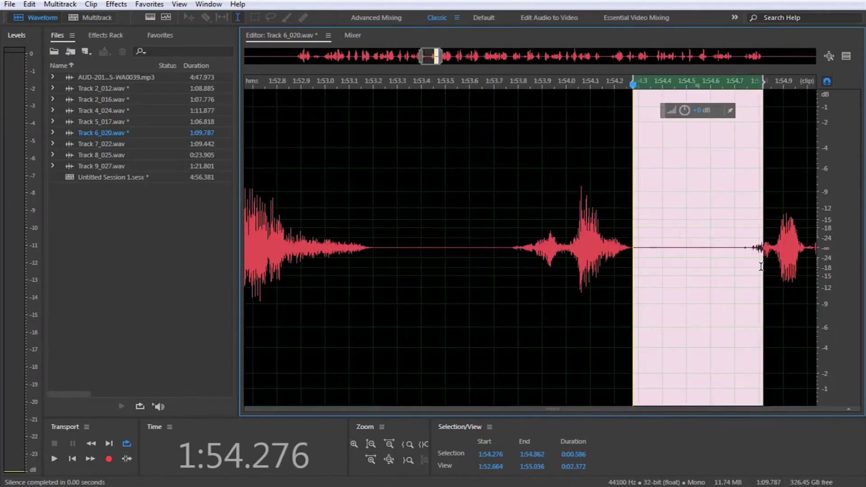
# Silence the gaps between phrases of Track 6_020 after 1:55, up to the one from 2:04.800 to 2:05.148.
pyautogui.scroll(-3, 767, 263)
pyautogui.moveTo(443, 263); pyautogui.dragTo(501, 263)
pyautogui.moveTo(568, 263); pyautogui.dragTo(604, 263)
pyautogui.hscroll(2, 605, 263)
pyautogui.scroll(2, 604, 263)
pyautogui.moveTo(446, 263); pyautogui.dragTo(863, 262)
pyautogui.moveTo(727, 263); pyautogui.dragTo(790, 263)
pyautogui.scroll(-3, 767, 263)
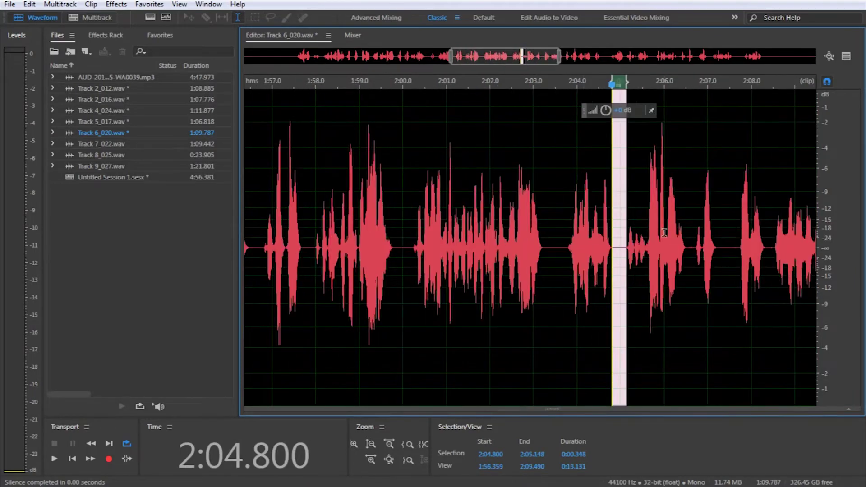
# Silence the gaps between phrases of Track 6_020 after 2:06, up to the short one from 2:11.719 to 2:11.800.
pyautogui.scroll(3, 722, 255)
pyautogui.moveTo(485, 250); pyautogui.dragTo(516, 250)
pyautogui.moveTo(733, 250); pyautogui.dragTo(767, 250)
pyautogui.hscroll(2, 731, 248)
pyautogui.scroll(2, 704, 246)
pyautogui.moveTo(620, 265); pyautogui.dragTo(673, 265)
pyautogui.scroll(-3, 674, 266)
pyautogui.moveTo(496, 248); pyautogui.dragTo(502, 248)
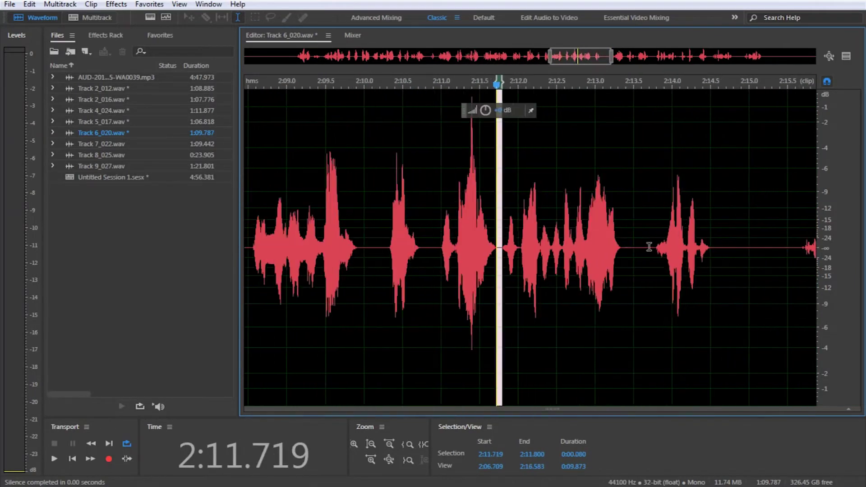
# Silence the gaps between phrases of Track 6_020 after 2:13, up to the one from 2:23.877 to 2:24.138.
pyautogui.scroll(3, 650, 248)
pyautogui.moveTo(394, 253); pyautogui.dragTo(480, 253)
pyautogui.moveTo(613, 253); pyautogui.dragTo(704, 253)
pyautogui.scroll(-3, 704, 253)
pyautogui.scroll(3, 627, 246)
pyautogui.moveTo(346, 239); pyautogui.dragTo(425, 239)
pyautogui.scroll(1, 609, 239)
pyautogui.moveTo(476, 255); pyautogui.dragTo(445, 255)
pyautogui.scroll(-3, 445, 255)
pyautogui.scroll(2, 632, 253)
pyautogui.moveTo(524, 253); pyautogui.dragTo(714, 249)
pyautogui.scroll(-2, 659, 253)
pyautogui.scroll(-4, 631, 246)
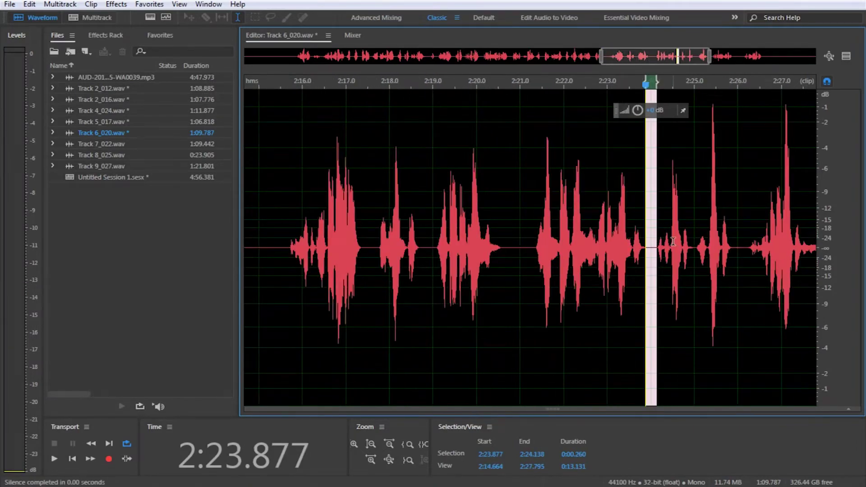
# Audition the phrases of Track 6_020 after 2:24, silence the gap between them and play the phrase from 2:26.599.
pyautogui.scroll(2, 708, 259)
pyautogui.click(601, 269)
pyautogui.press('space')
pyautogui.press('space')
pyautogui.moveTo(756, 258); pyautogui.dragTo(725, 258)
pyautogui.press('Delete')
pyautogui.scroll(-4, 717, 258)
pyautogui.scroll(3, 723, 258)
pyautogui.click(606, 258)
pyautogui.press('space')
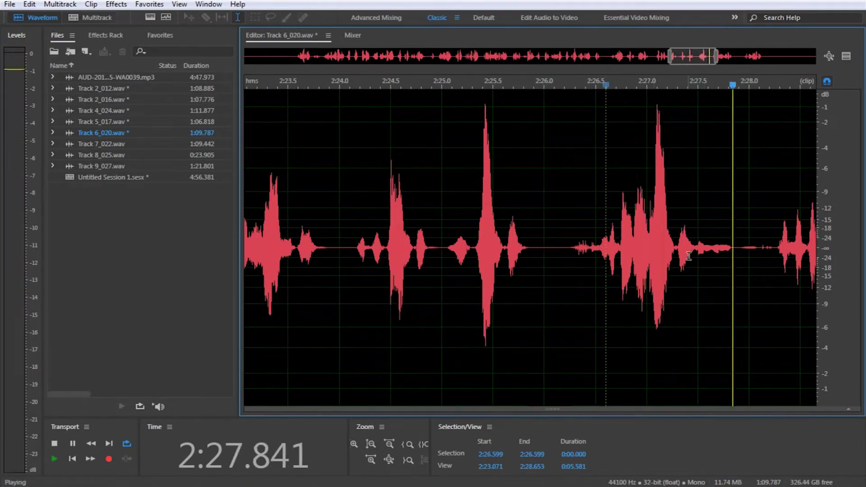
pyautogui.press('space')
# Silence the remaining gap of Track 6_020 after 2:28 and its tail from 2:34.185 to 2:40.849.
pyautogui.scroll(-2, 758, 258)
pyautogui.moveTo(576, 258); pyautogui.dragTo(816, 258)
pyautogui.scroll(-3, 767, 271)
pyautogui.moveTo(355, 302); pyautogui.dragTo(864, 301)
pyautogui.press('Delete')
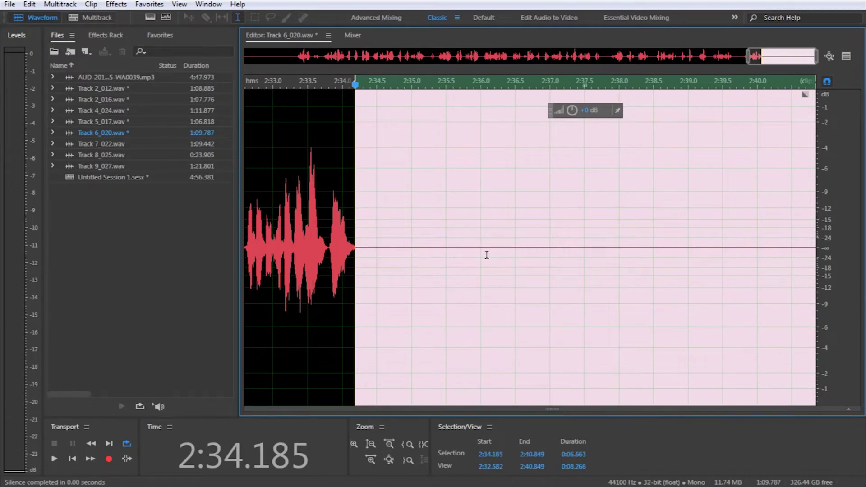
pyautogui.scroll(-6, 484, 254)
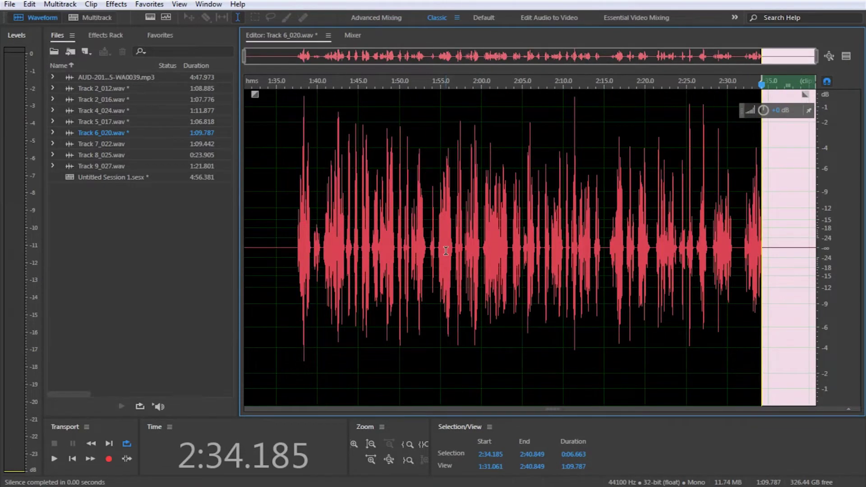
# Silence the leftover noise of Track 6_020 before the phrase near 1:54.8, from 1:54.622 to 1:54.766.
pyautogui.scroll(8, 446, 251)
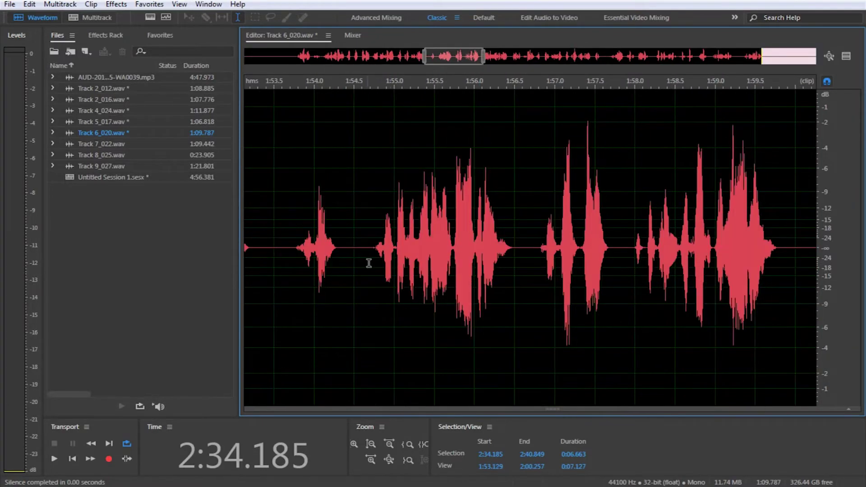
pyautogui.scroll(2, 332, 263)
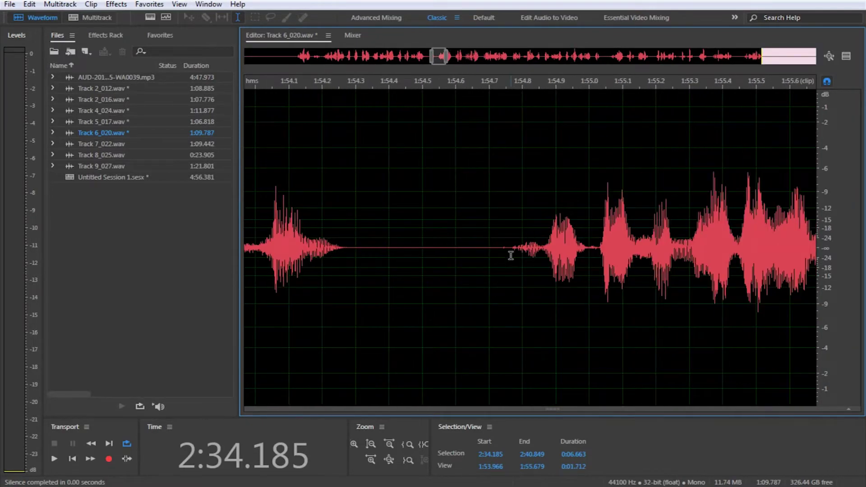
pyautogui.moveTo(508, 252); pyautogui.dragTo(463, 275)
pyautogui.scroll(2, 476, 271)
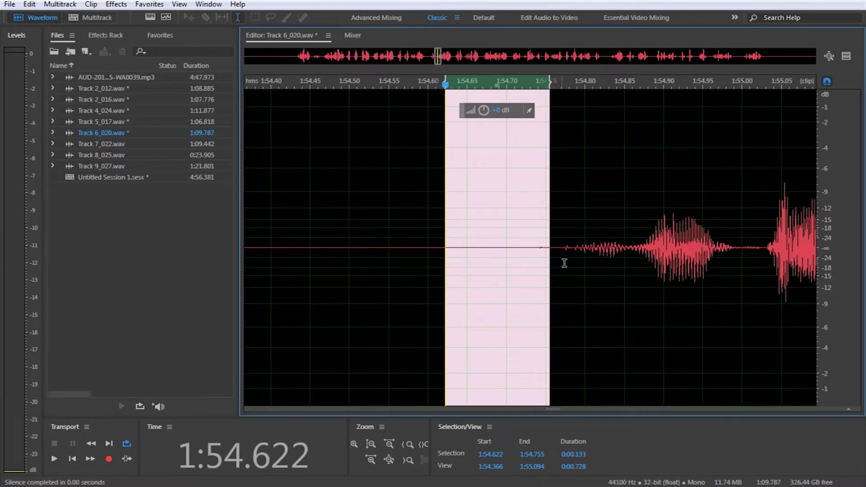
pyautogui.moveTo(559, 252); pyautogui.dragTo(517, 261)
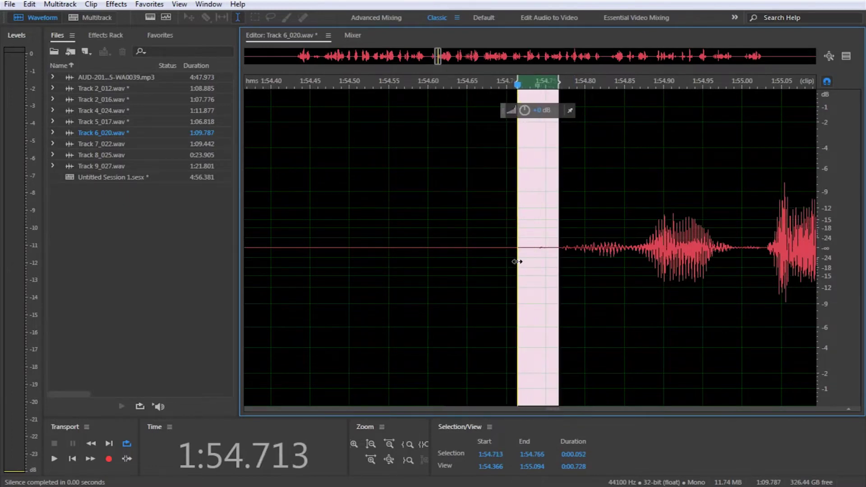
pyautogui.scroll(-13, 517, 261)
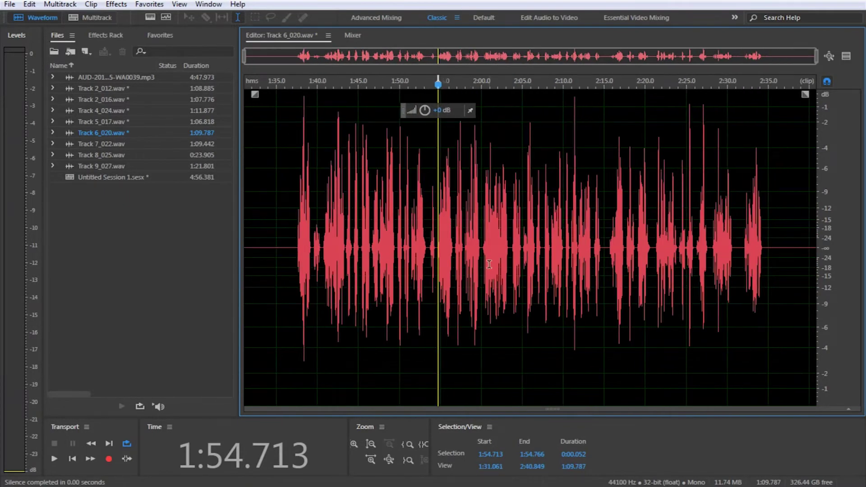
# Open the Track 7_022 clip from the multitrack session and examine the low-level noise between phrases after 1:43.5.
pyautogui.click(99, 19)
pyautogui.doubleClick(494, 350)
pyautogui.scroll(2, 487, 284)
pyautogui.scroll(6, 481, 259)
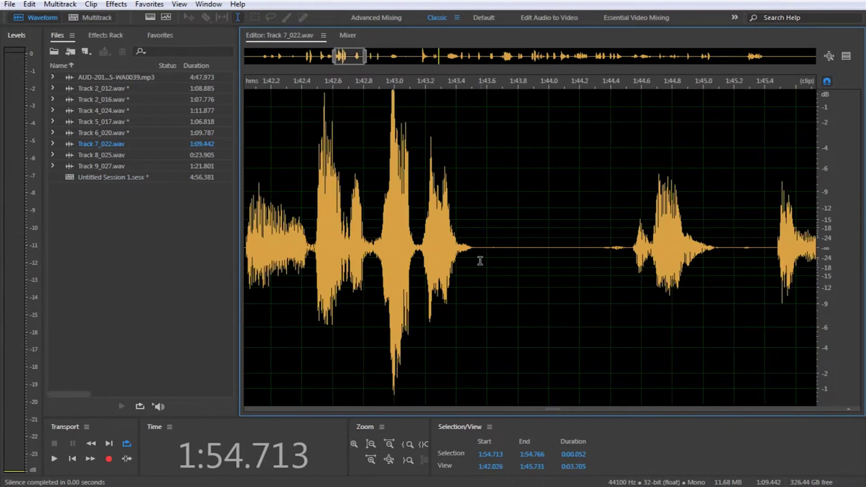
pyautogui.scroll(3, 847, 286)
pyautogui.scroll(1, 847, 289)
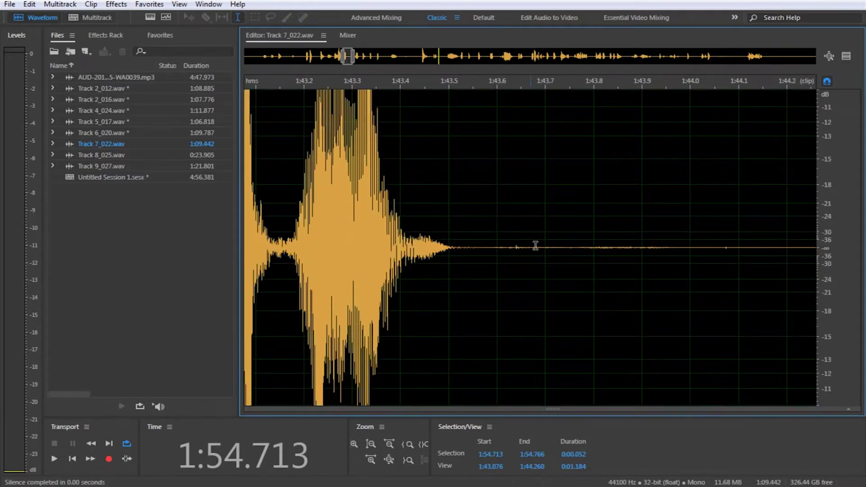
pyautogui.scroll(3, 837, 275)
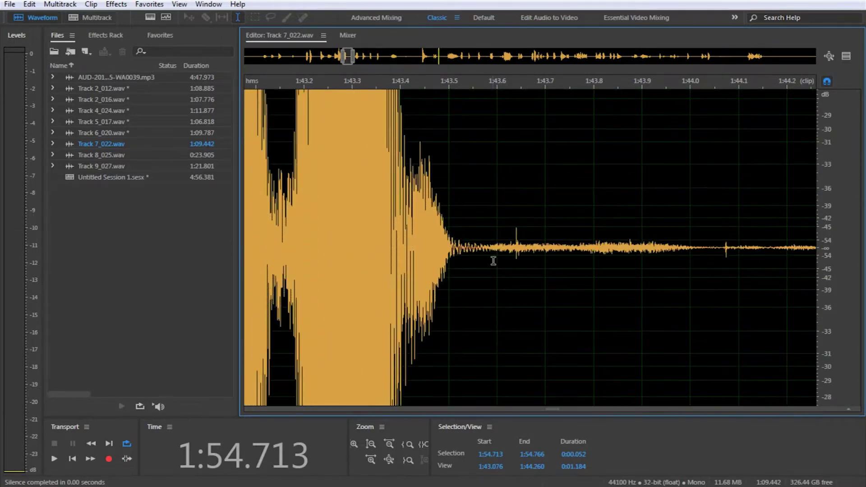
pyautogui.moveTo(351, 60); pyautogui.dragTo(364, 60)
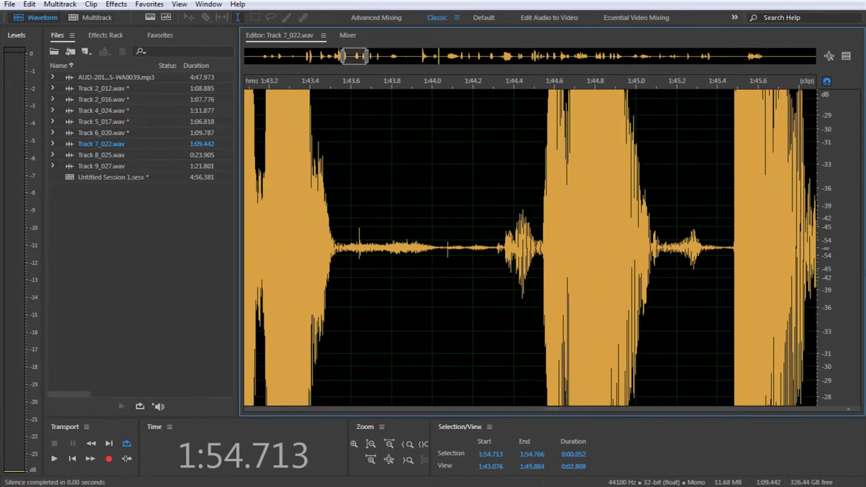
pyautogui.scroll(-5, 832, 248)
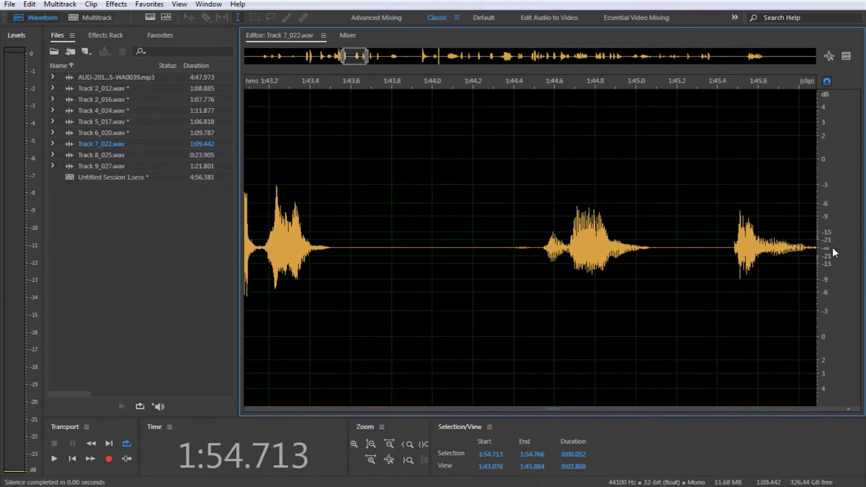
pyautogui.scroll(6, 832, 247)
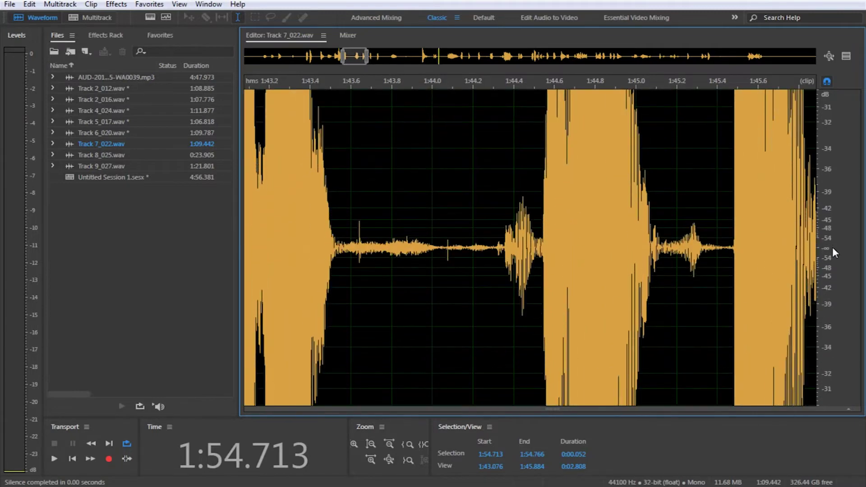
# Play the gap of Track 7_022 from 1:43.545 and select the gap from 1:47.821 to 1:48.687 for inspection.
pyautogui.click(296, 258)
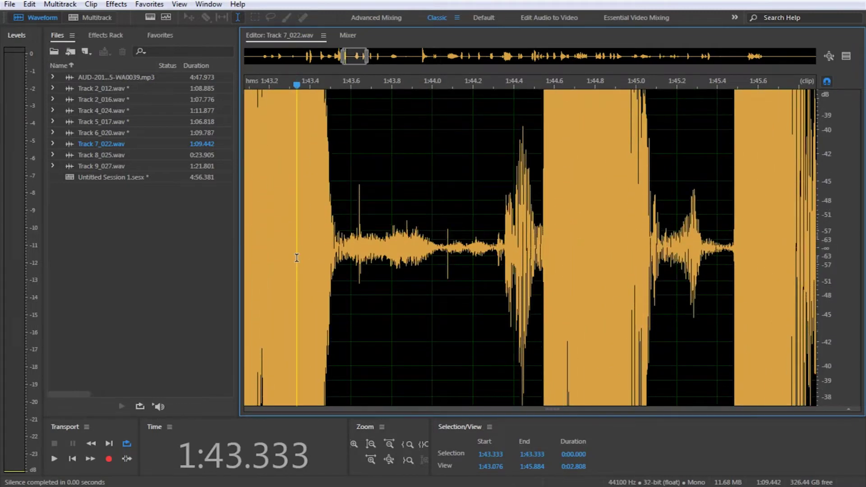
pyautogui.click(336, 262)
pyautogui.press('space')
pyautogui.press('space')
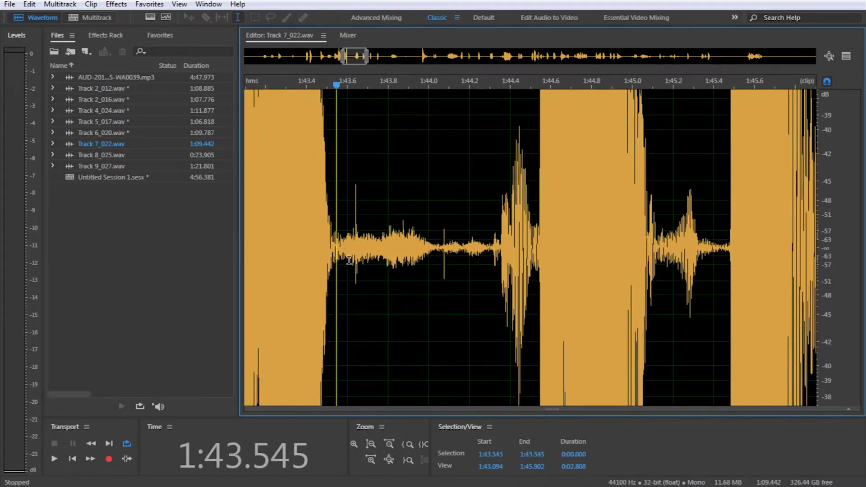
pyautogui.scroll(-3, 392, 264)
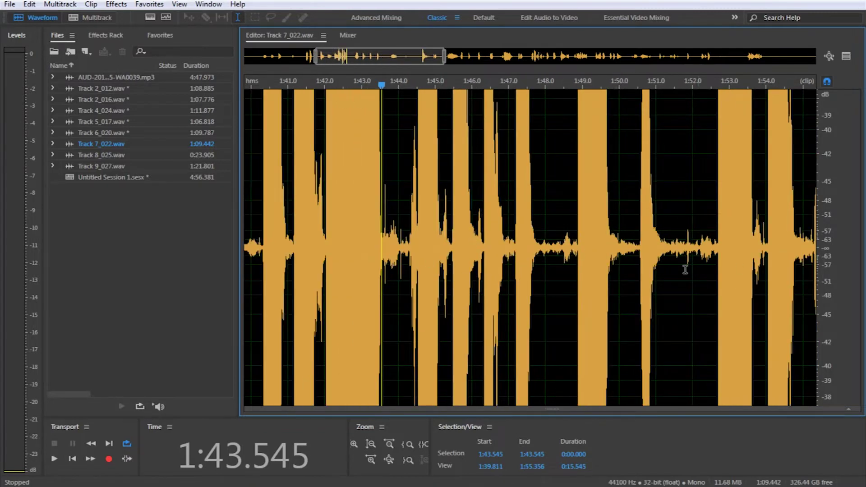
pyautogui.scroll(-10, 847, 245)
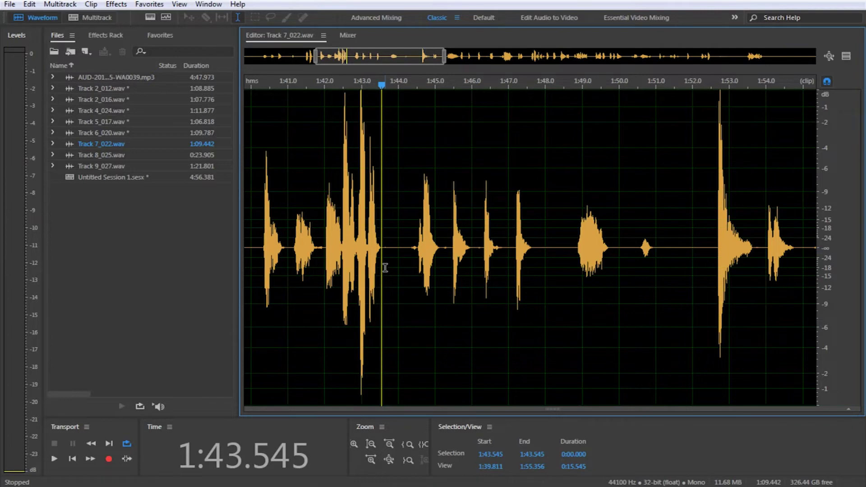
pyautogui.moveTo(539, 252); pyautogui.dragTo(570, 252)
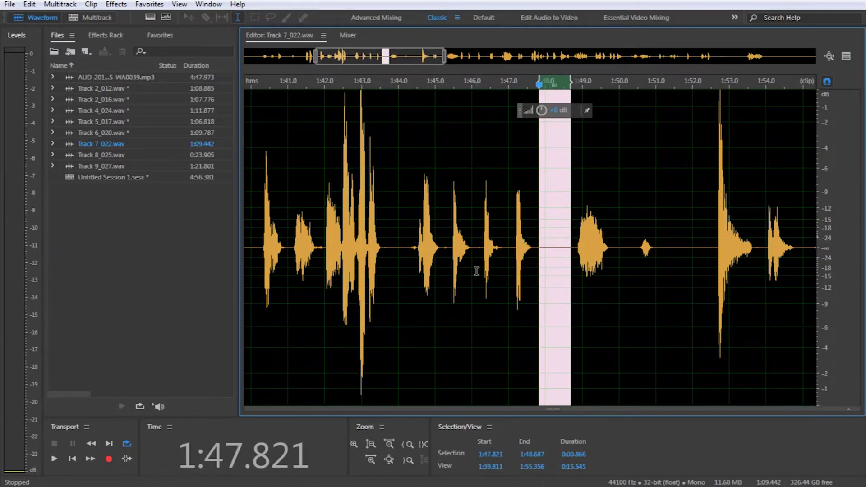
pyautogui.scroll(-4, 489, 276)
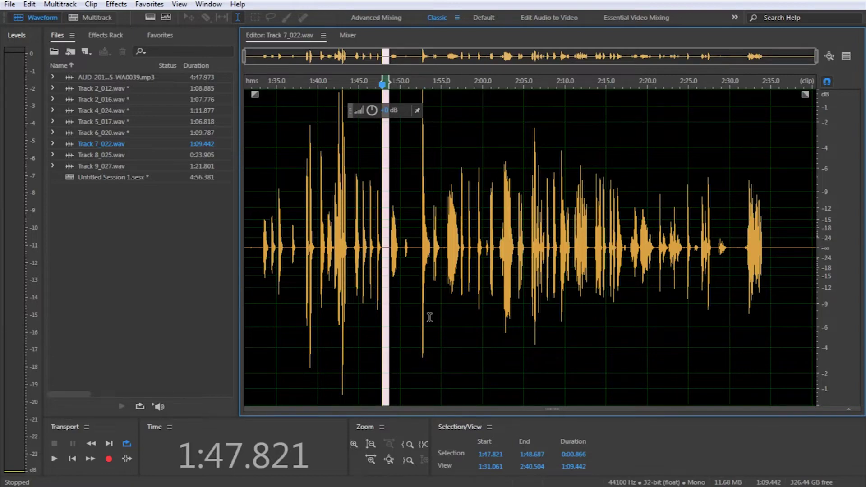
# Silence the lead-in of Track 7_022 from 1:31.061 to 1:33.460.
pyautogui.scroll(10, 264, 258)
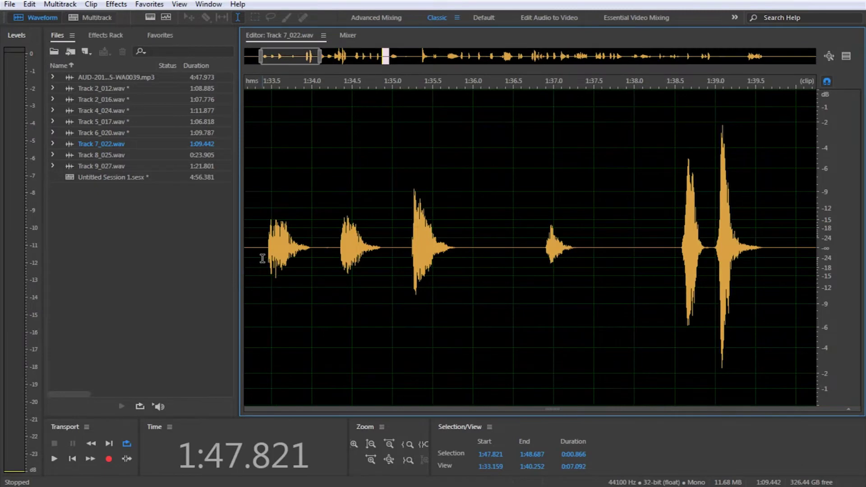
pyautogui.moveTo(324, 247); pyautogui.dragTo(2, 250)
pyautogui.scroll(-5, 492, 247)
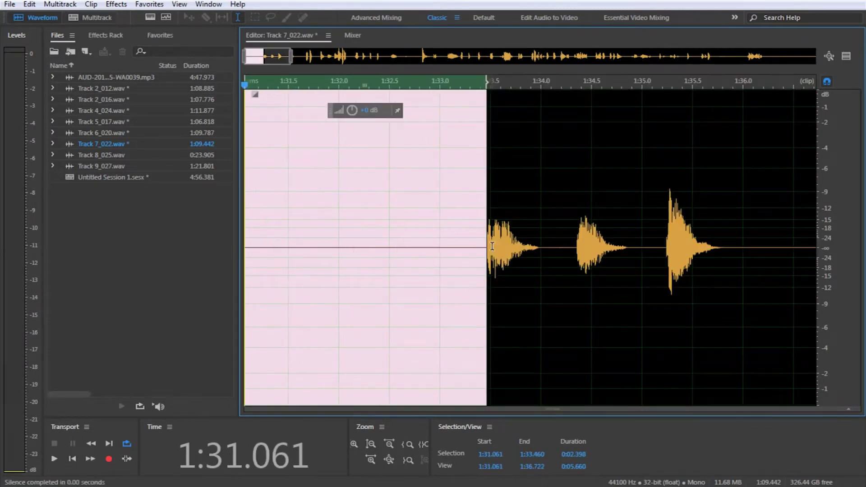
# Silence the gaps between the opening phrases of Track 7_022, ending with the gap from 1:37.255 to 1:38.570.
pyautogui.scroll(2, 515, 249)
pyautogui.moveTo(567, 247); pyautogui.dragTo(544, 296)
pyautogui.scroll(-2, 637, 252)
pyautogui.scroll(2, 688, 255)
pyautogui.click(666, 259)
pyautogui.scroll(-1, 688, 249)
pyautogui.scroll(1, 713, 246)
pyautogui.moveTo(627, 279); pyautogui.dragTo(450, 289)
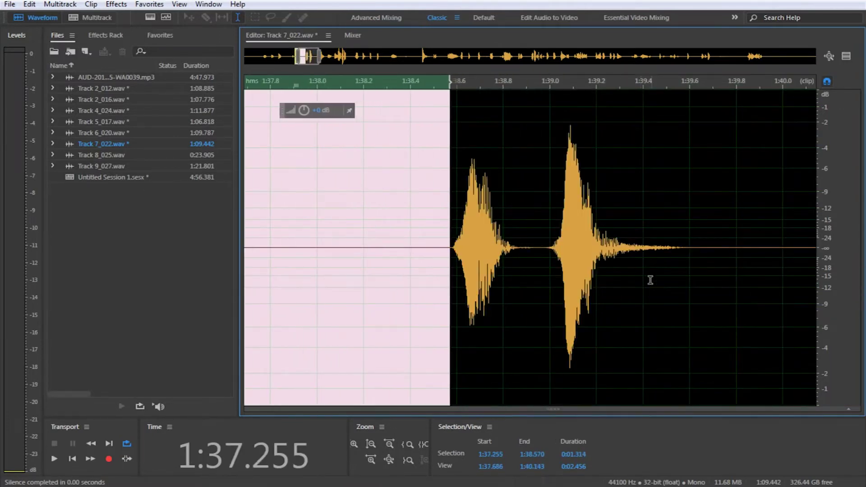
# Silence the gaps of Track 7_022 from 1:39.600 to 1:40.329, from 1:40.853 to 1:41.174, and onward to the phrase near 1:50.7.
pyautogui.moveTo(690, 249); pyautogui.dragTo(503, 262)
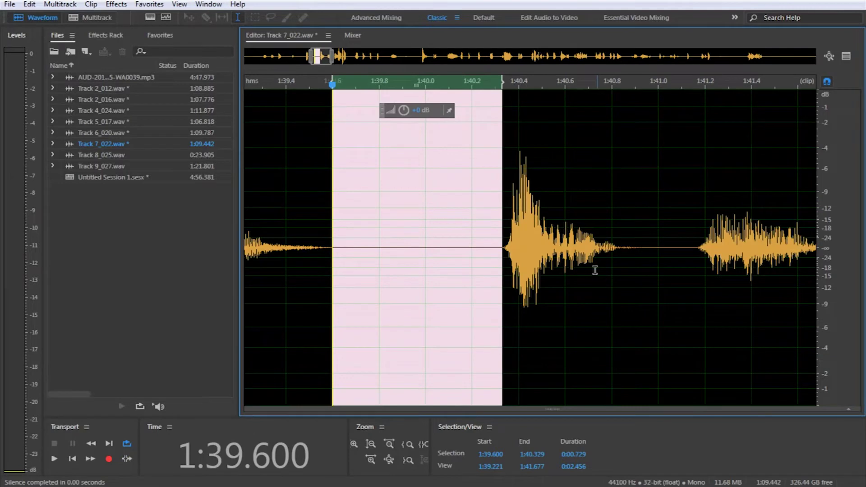
pyautogui.moveTo(624, 247); pyautogui.dragTo(699, 266)
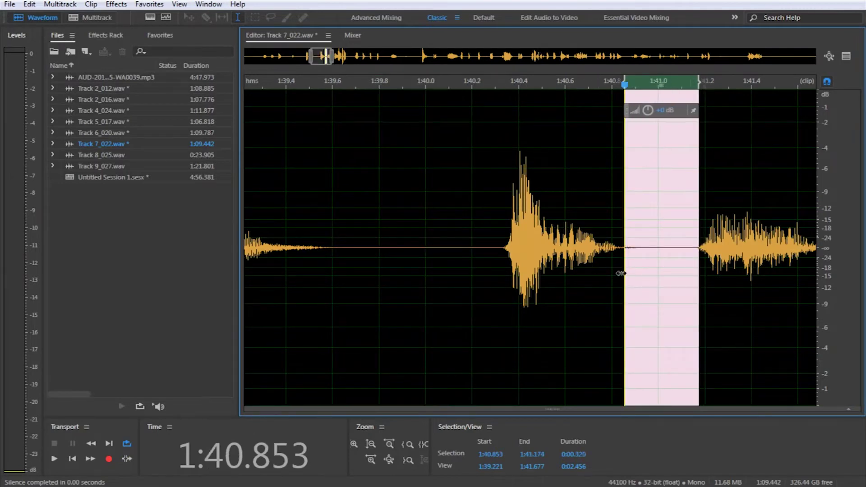
pyautogui.scroll(-3, 622, 272)
pyautogui.scroll(2, 776, 254)
pyautogui.moveTo(765, 254); pyautogui.dragTo(464, 280)
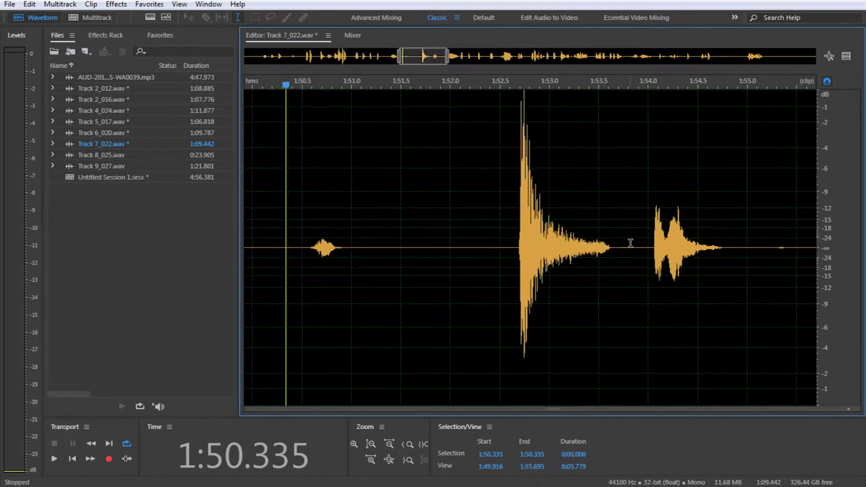
# Silence the gap of Track 7_022 from about 1:53.7 to 1:54.0 and the gaps between the phrases that follow.
pyautogui.moveTo(615, 252); pyautogui.dragTo(648, 260)
pyautogui.hotkey('shift', 'r')
pyautogui.moveTo(728, 257); pyautogui.dragTo(477, 252)
pyautogui.moveTo(623, 253); pyautogui.dragTo(467, 245)
pyautogui.moveTo(521, 246); pyautogui.dragTo(803, 274)
pyautogui.hotkey('ctrl', 'r')
# Silence the further gaps in the middle of Track 7_022, ending with the gap from 2:12.705 to 2:13.659.
pyautogui.moveTo(446, 244); pyautogui.dragTo(498, 245)
pyautogui.moveTo(572, 247); pyautogui.dragTo(817, 250)
pyautogui.moveTo(473, 245); pyautogui.dragTo(656, 248)
pyautogui.press('s')
pyautogui.moveTo(779, 248); pyautogui.dragTo(452, 253)
pyautogui.moveTo(604, 248); pyautogui.dragTo(699, 254)
pyautogui.press('s')
# Silence the gap of Track 7_022 from 2:15.000 to 2:15.400.
pyautogui.scroll(1, 702, 249)
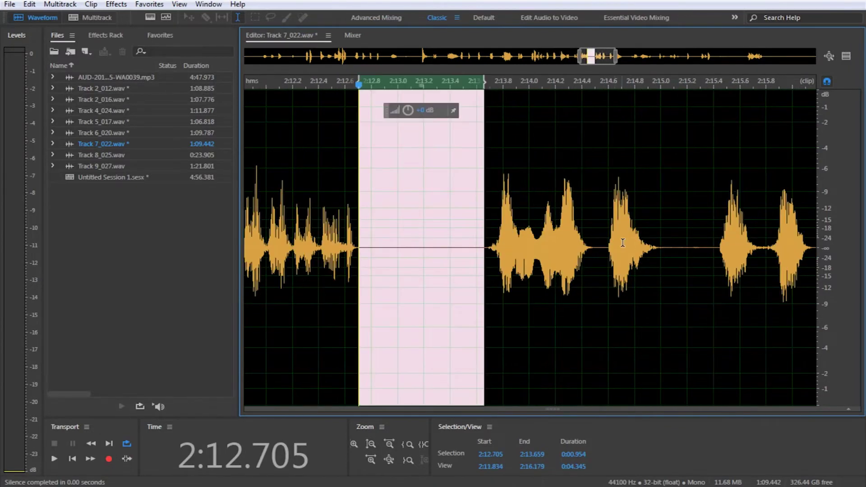
pyautogui.click(597, 248)
pyautogui.moveTo(661, 248); pyautogui.dragTo(714, 251)
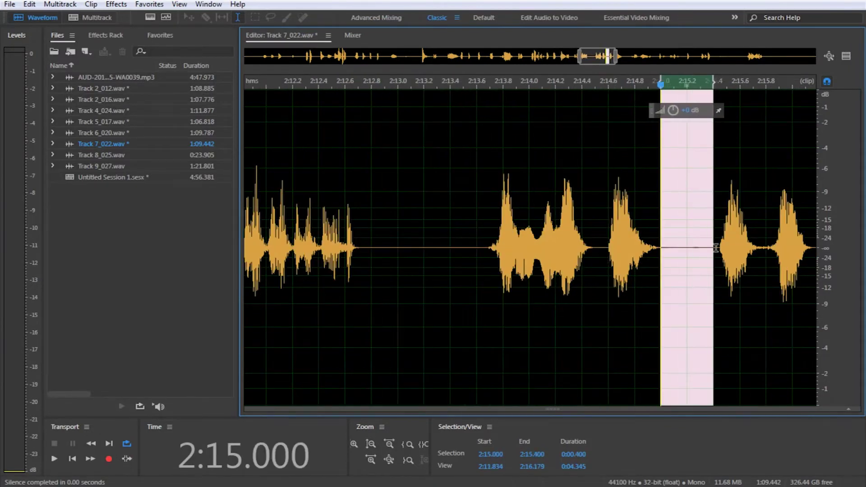
pyautogui.scroll(-3, 702, 262)
pyautogui.scroll(3, 702, 262)
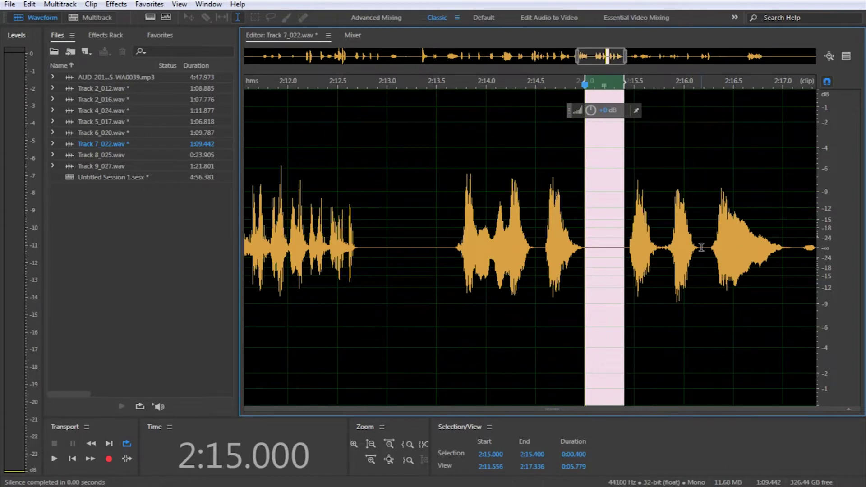
# Silence the leftover noise of Track 7_022 from 2:17.123 to 2:17.925.
pyautogui.click(702, 247)
pyautogui.moveTo(795, 247); pyautogui.dragTo(543, 234)
pyautogui.scroll(-3, 544, 236)
pyautogui.scroll(3, 580, 255)
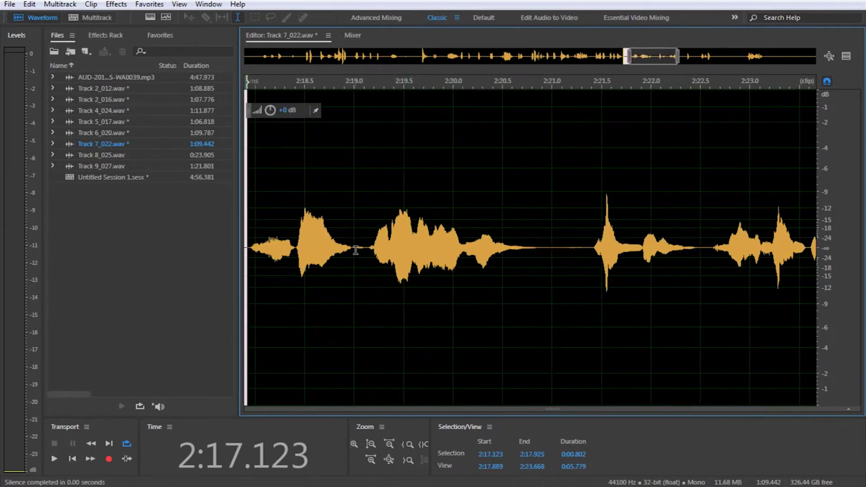
# Silence the gaps of Track 7_022 near 2:19, from about 2:20.9 to 2:21.4, and before the phrase near 2:25.
pyautogui.click(356, 250)
pyautogui.moveTo(539, 251); pyautogui.dragTo(594, 249)
pyautogui.scroll(-3, 713, 251)
pyautogui.moveTo(701, 250); pyautogui.dragTo(816, 248)
pyautogui.scroll(2, 710, 251)
pyautogui.click(742, 250)
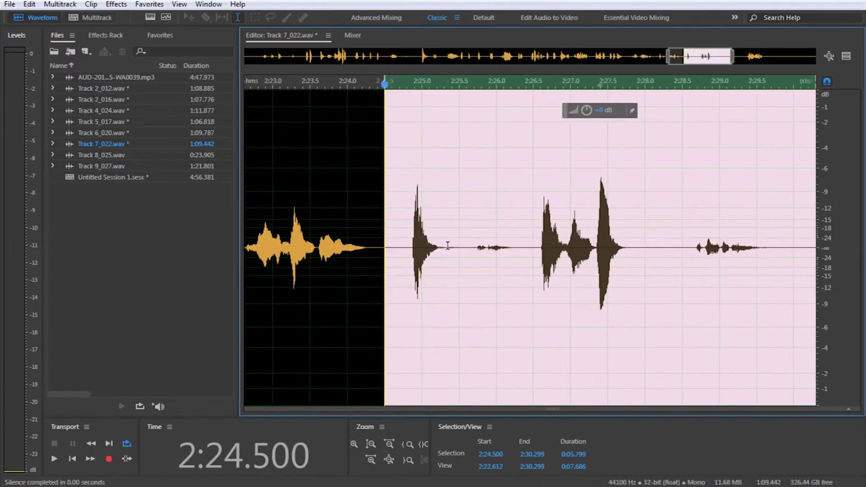
# Silence the last gaps of Track 7_022, including 2:27.729 to 2:28.642 and 2:29.628 to 2:32.166, and its tail from 2:34.000 to 2:40.504.
pyautogui.moveTo(447, 245); pyautogui.dragTo(537, 247)
pyautogui.moveTo(625, 249); pyautogui.dragTo(693, 253)
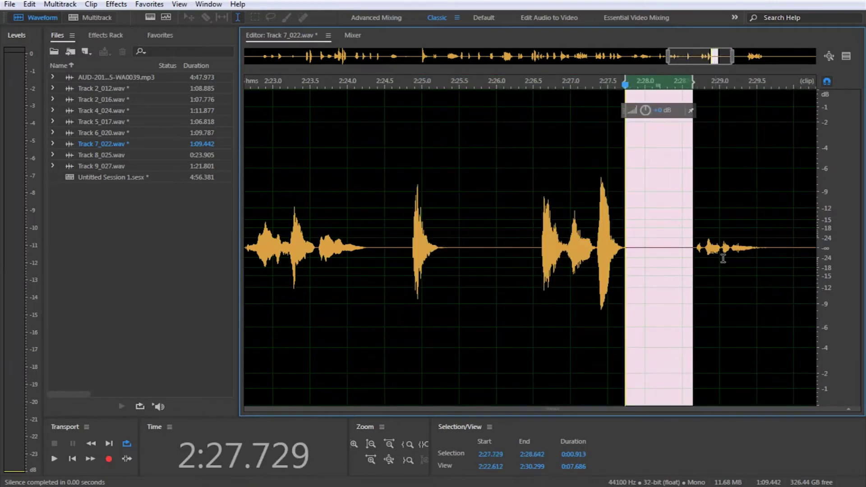
pyautogui.moveTo(766, 247); pyautogui.dragTo(632, 260)
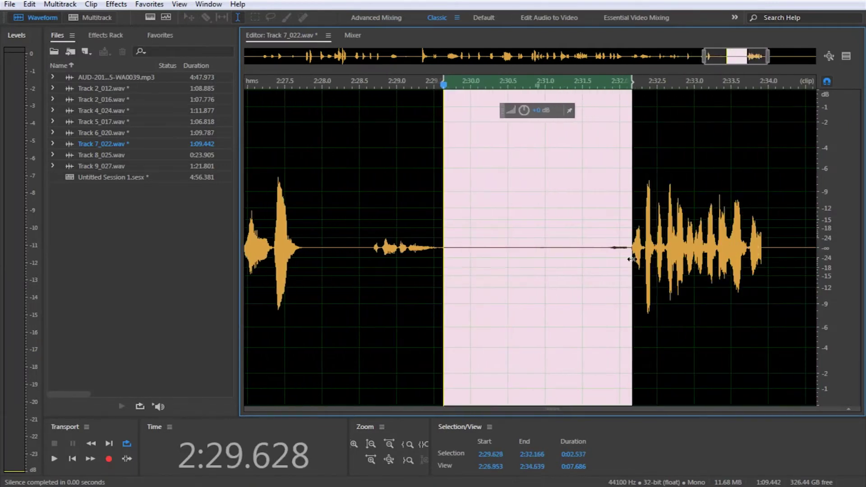
pyautogui.moveTo(767, 249); pyautogui.dragTo(816, 249)
pyautogui.scroll(-5, 620, 247)
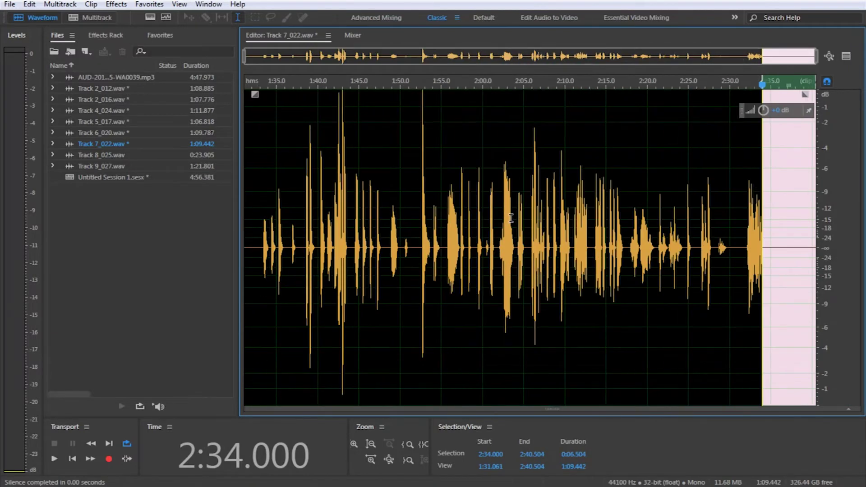
# Open the Track 9_027 clip from the multitrack session and silence its lead-in from 1:31.430 to 1:34.311.
pyautogui.click(110, 20)
pyautogui.doubleClick(440, 339)
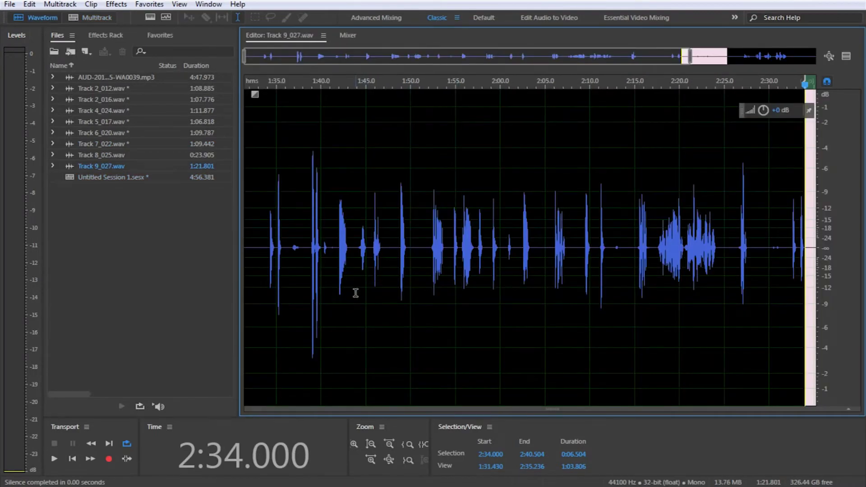
pyautogui.scroll(-2, 409, 267)
pyautogui.scroll(14, 265, 251)
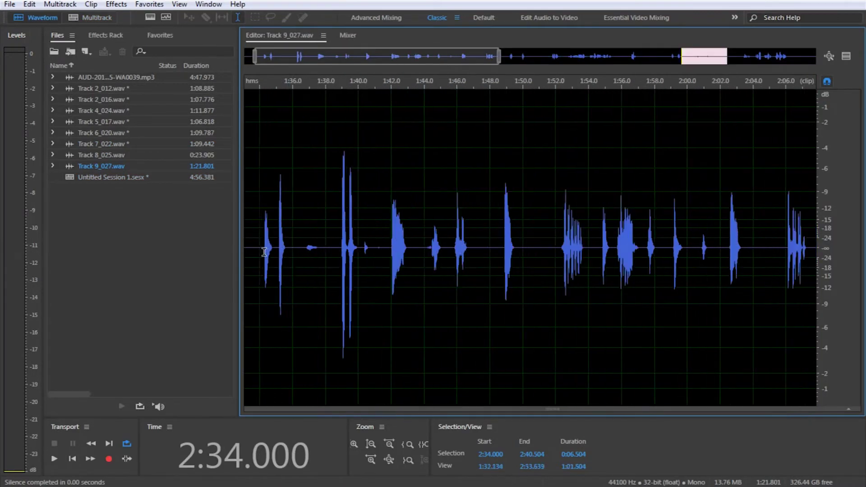
pyautogui.moveTo(265, 251); pyautogui.dragTo(1, 242)
pyautogui.scroll(-3, 573, 175)
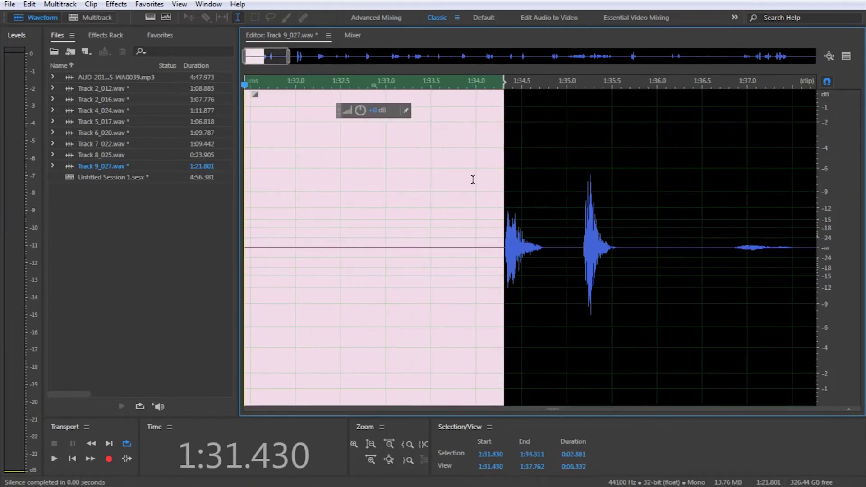
# Silence the gaps between phrases of Track 9_027 from about 1:34.8 on, ending with the gap from 2:33.837 to 2:36.326.
pyautogui.moveTo(549, 244); pyautogui.dragTo(728, 260)
pyautogui.click(716, 267)
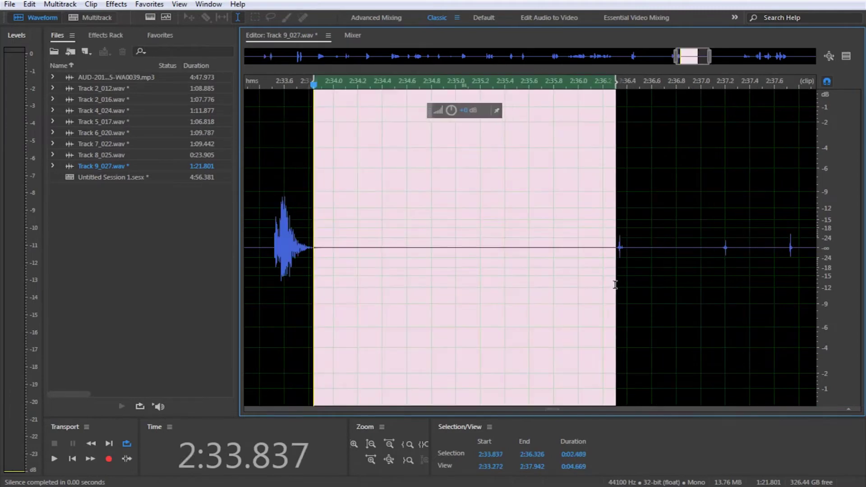
pyautogui.moveTo(615, 284); pyautogui.dragTo(606, 285)
# Play Track 9_027 from 2:36.155 to check the quiet sounds and silence the gap from 2:37.829 to 2:38.494.
pyautogui.click(598, 284)
pyautogui.press('space')
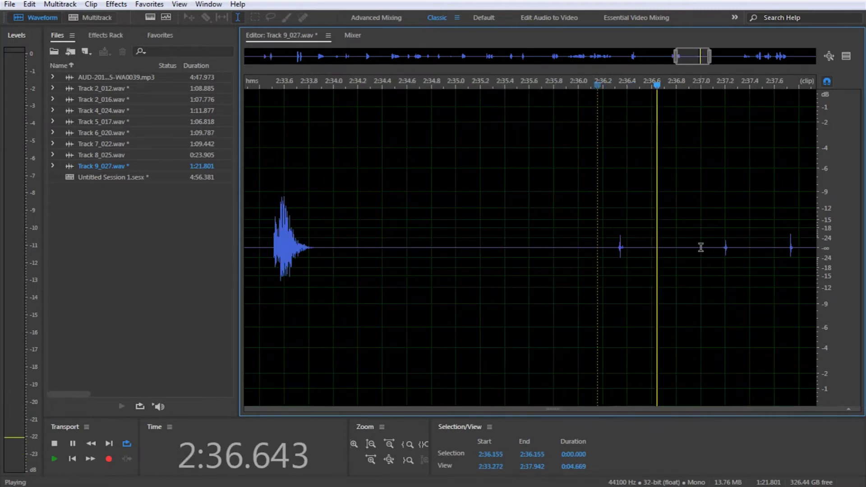
pyautogui.scroll(-4, 701, 247)
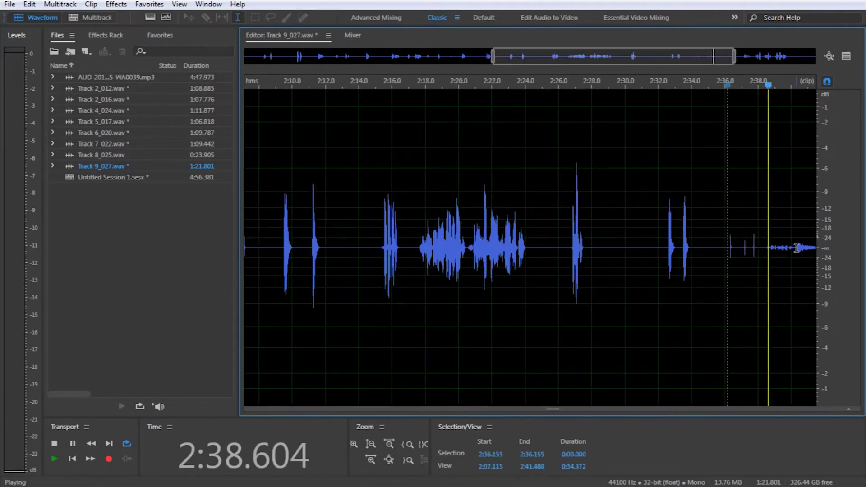
pyautogui.scroll(3, 796, 248)
pyautogui.press('space')
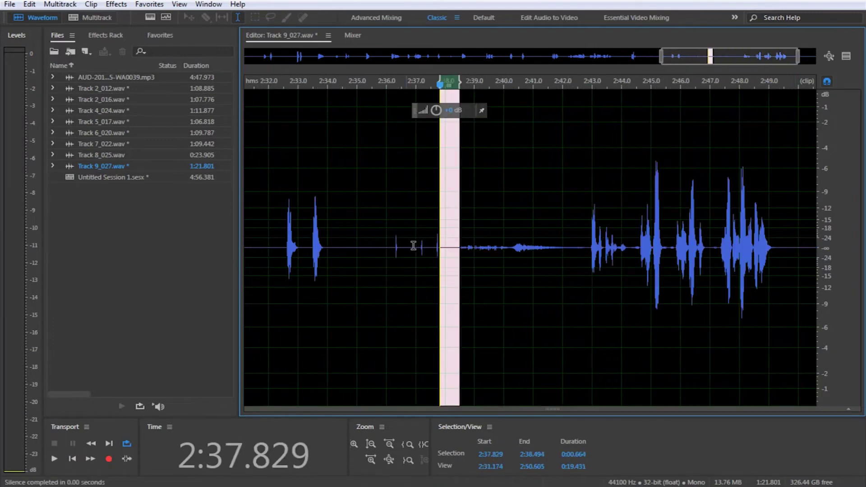
# Play Track 9_027 from 2:36.000 to examine the quiet sounds before the phrase near 2:43.
pyautogui.click(383, 245)
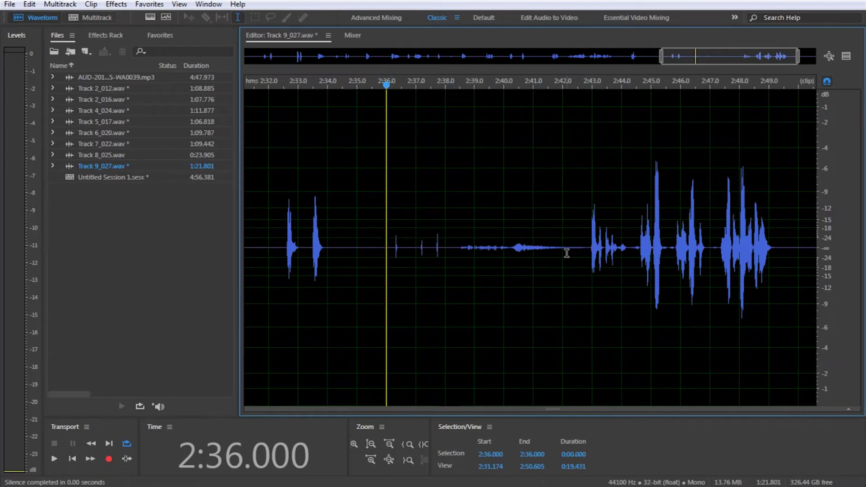
pyautogui.press('space')
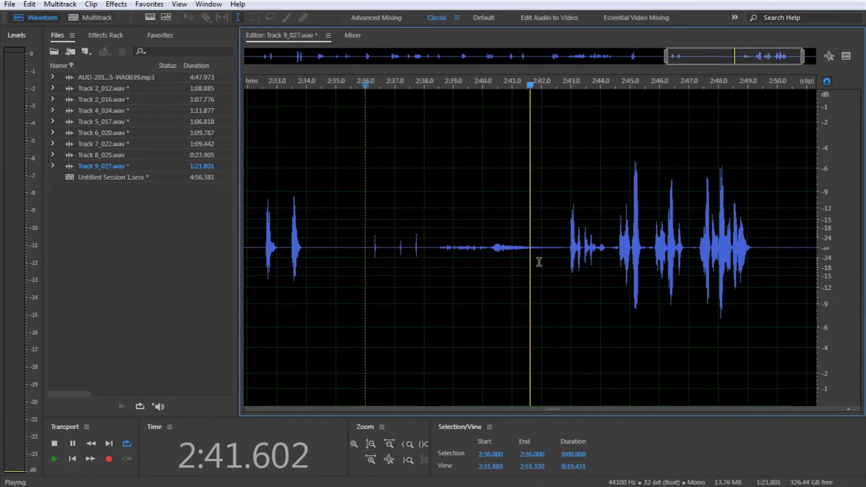
pyautogui.press('space')
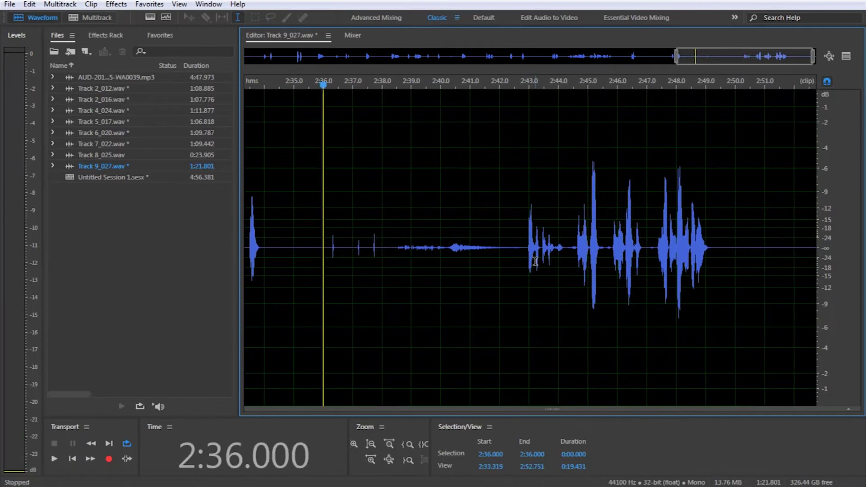
# Silence the short gap of Track 9_027 between 2:44 and 2:45 and audition the gap from 2:45.500 to 2:45.819.
pyautogui.scroll(4, 537, 261)
pyautogui.moveTo(612, 260); pyautogui.dragTo(649, 259)
pyautogui.press('space')
pyautogui.press('s')
pyautogui.moveTo(729, 255); pyautogui.dragTo(758, 253)
pyautogui.press('space')
pyautogui.scroll(-4, 740, 251)
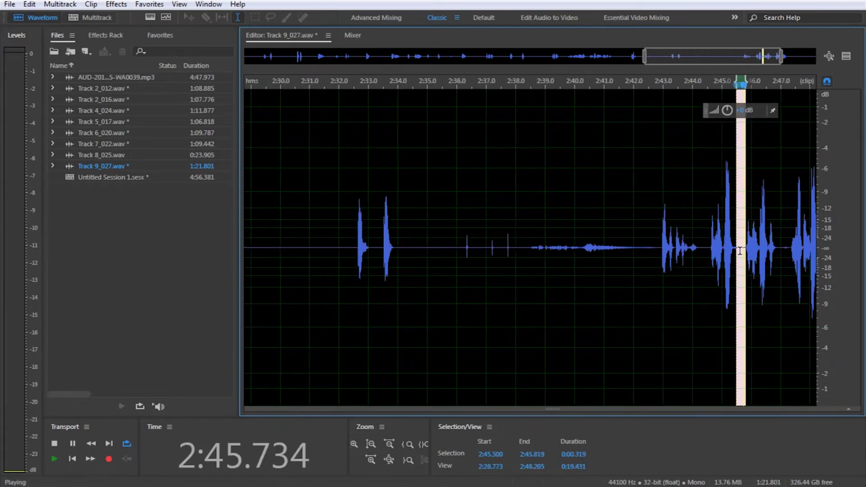
pyautogui.scroll(-3, 740, 251)
pyautogui.scroll(6, 754, 252)
pyautogui.press('space')
# Silence the remaining gap of Track 9_027 and its tail from 2:49.141 to 2:53.231.
pyautogui.moveTo(756, 259); pyautogui.dragTo(522, 272)
pyautogui.scroll(2, 755, 259)
pyautogui.press('s')
pyautogui.moveTo(747, 264); pyautogui.dragTo(863, 361)
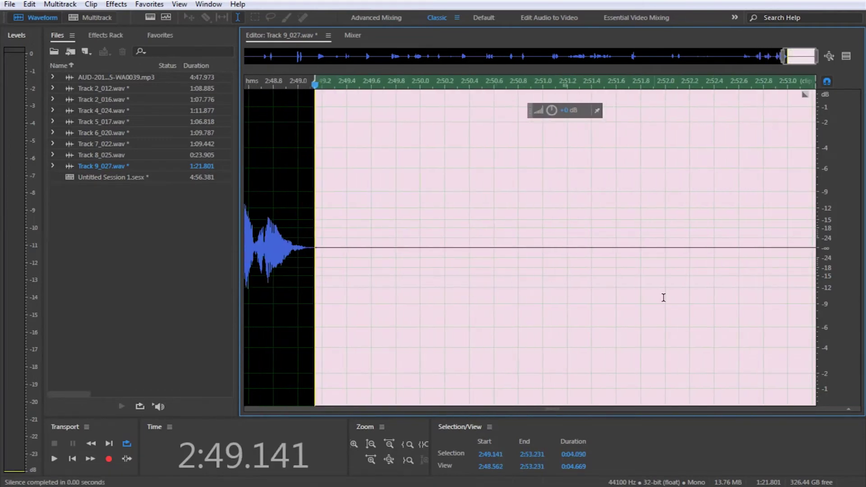
pyautogui.scroll(-5, 664, 298)
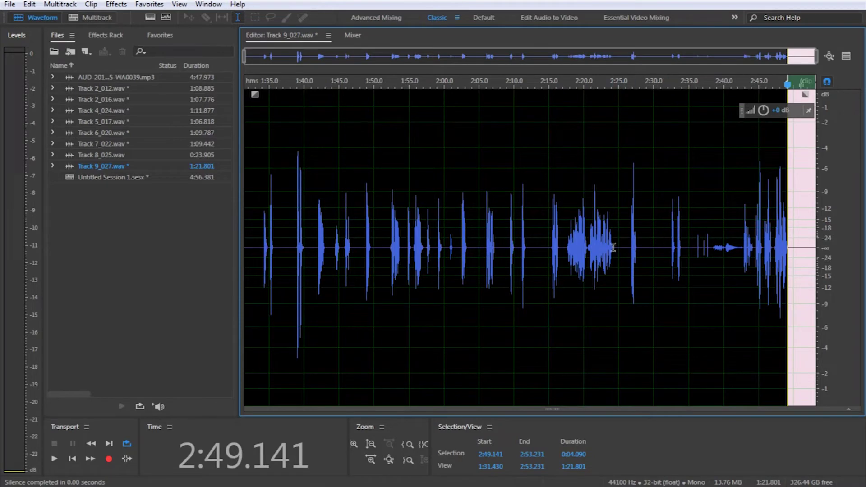
# Open the Track 8_025 clip from the multitrack session and silence its tail from 2:44.559 to 2:49.890.
pyautogui.click(92, 18)
pyautogui.doubleClick(808, 326)
pyautogui.scroll(2, 487, 253)
pyautogui.click(416, 257)
pyautogui.press('space')
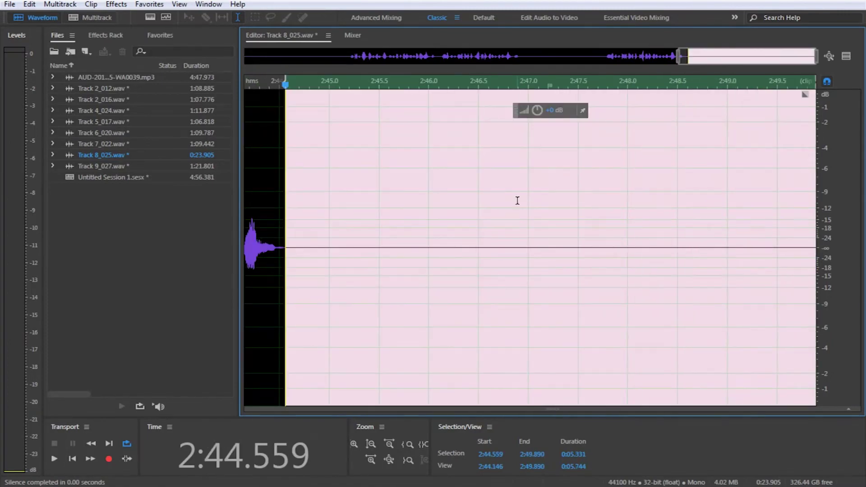
pyautogui.press('\\')
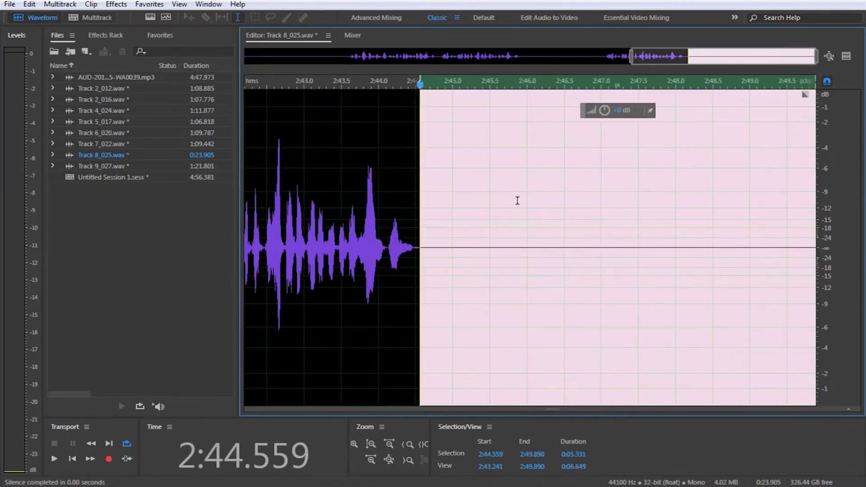
# Return to the multitrack session, review the cleaned clips on all tracks and clear the time selection.
pyautogui.click(90, 18)
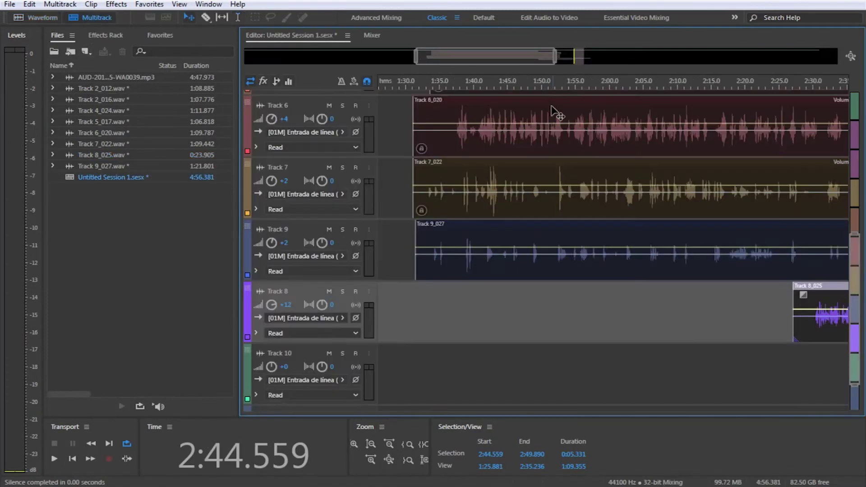
pyautogui.scroll(-5, 596, 81)
pyautogui.scroll(4, 732, 222)
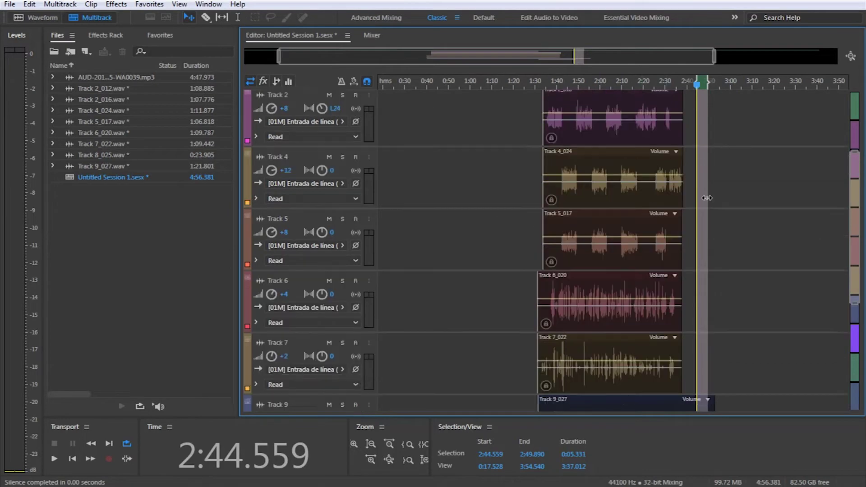
pyautogui.scroll(1, 702, 275)
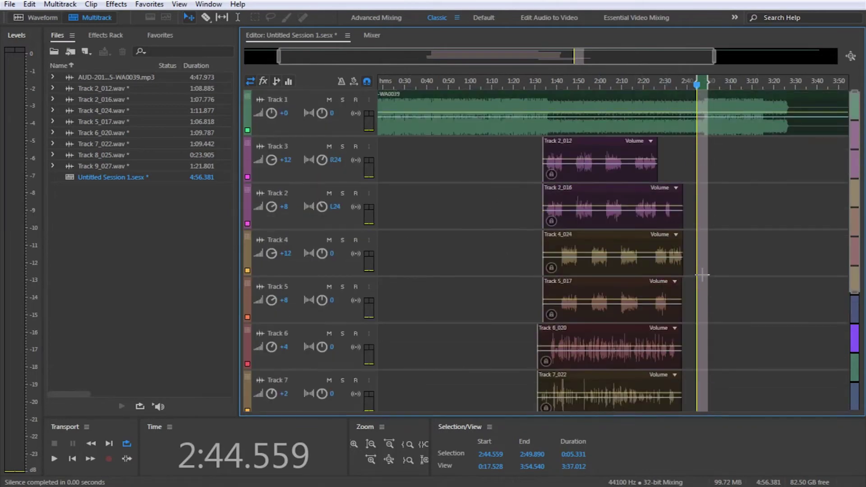
pyautogui.scroll(-2, 345, 287)
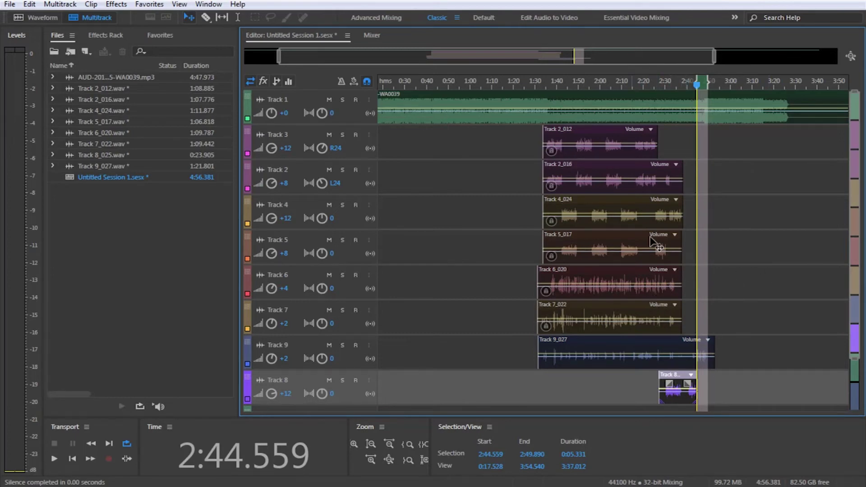
pyautogui.scroll(-1, 331, 199)
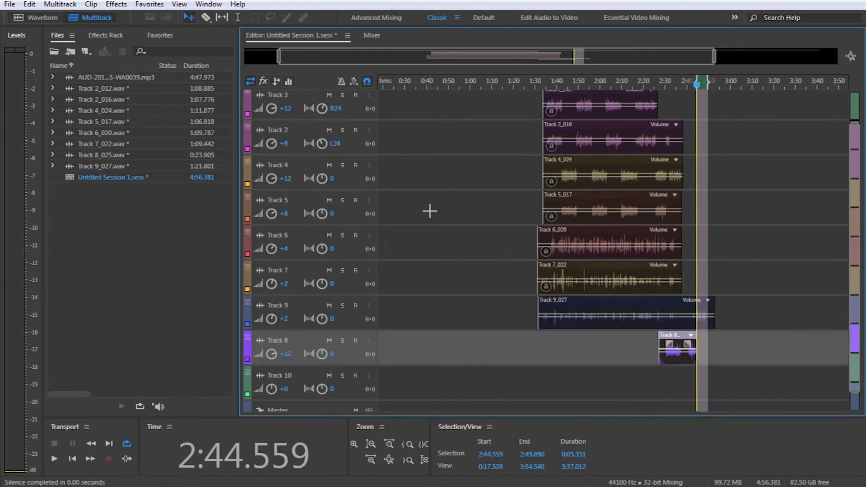
pyautogui.click(782, 158)
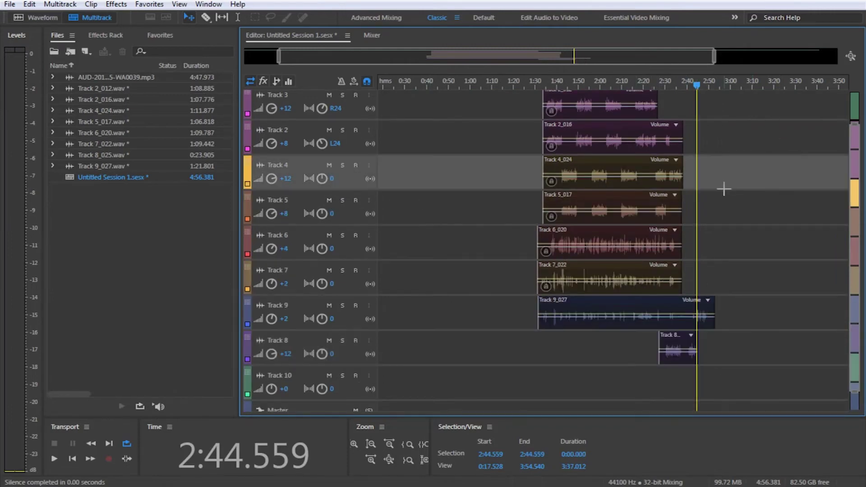
# Move the playhead to 1:29.311, pan Track 4 to R24 and pan Track 5 to L24.
pyautogui.scroll(1, 724, 188)
pyautogui.click(534, 87)
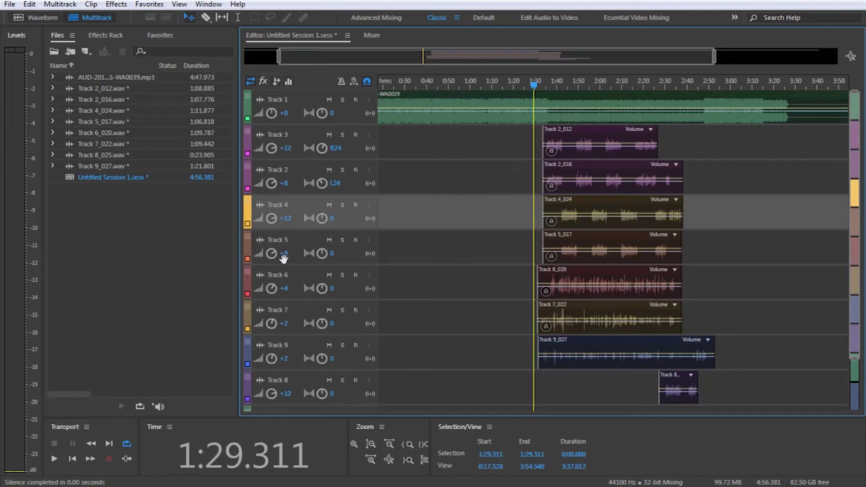
pyautogui.click(332, 217)
pyautogui.write('24')
pyautogui.press('Return')
pyautogui.click(332, 253)
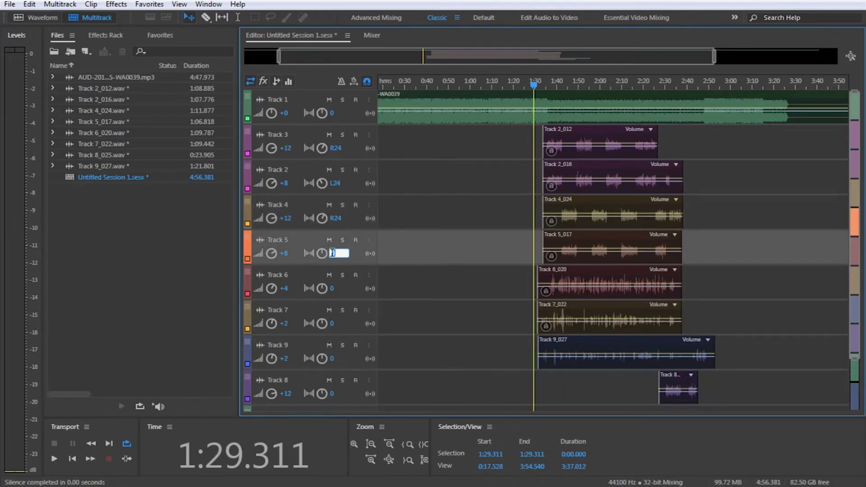
pyautogui.write('-24')
pyautogui.press('Return')
# Play the mix from 1:29.311 and again from 1:39.029 to check the panned backing vocals.
pyautogui.press('space')
pyautogui.scroll(4, 342, 241)
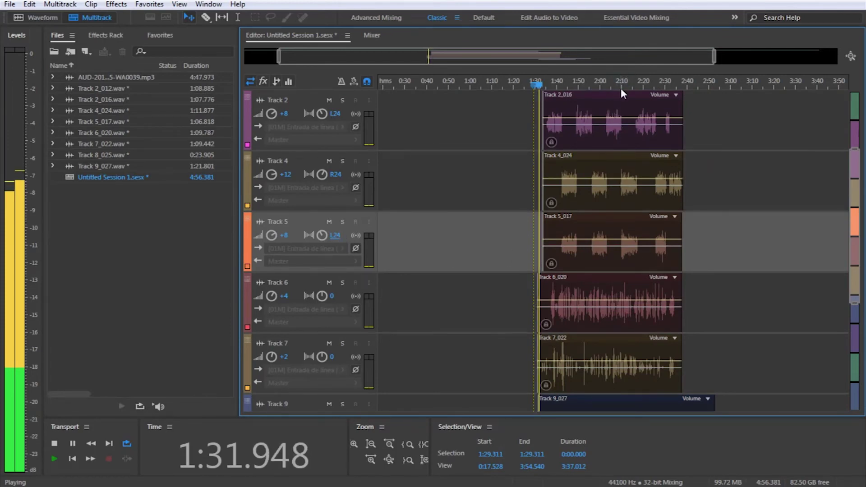
pyautogui.scroll(1, 630, 83)
pyautogui.scroll(1, 630, 82)
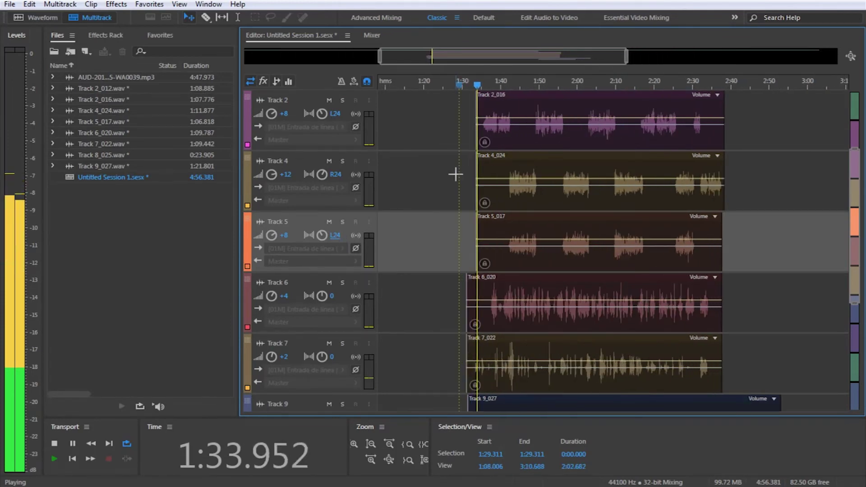
pyautogui.scroll(-1, 454, 174)
pyautogui.scroll(-1, 454, 174)
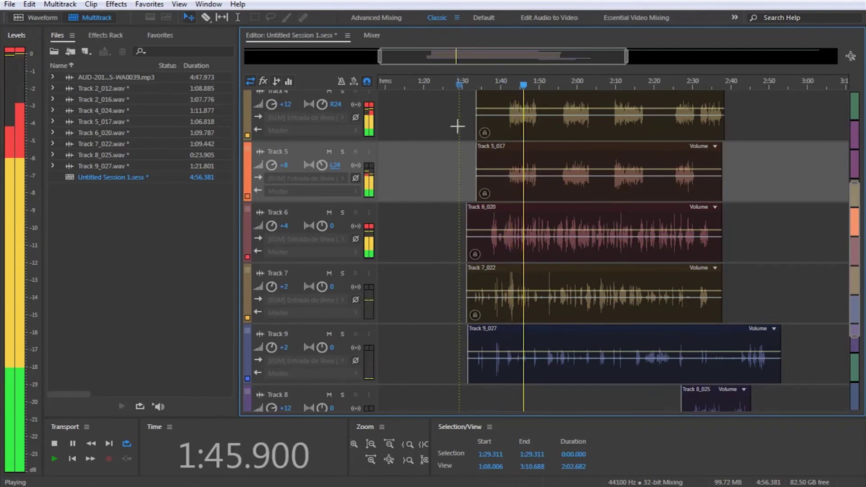
pyautogui.press('space')
pyautogui.click(497, 86)
pyautogui.press('space')
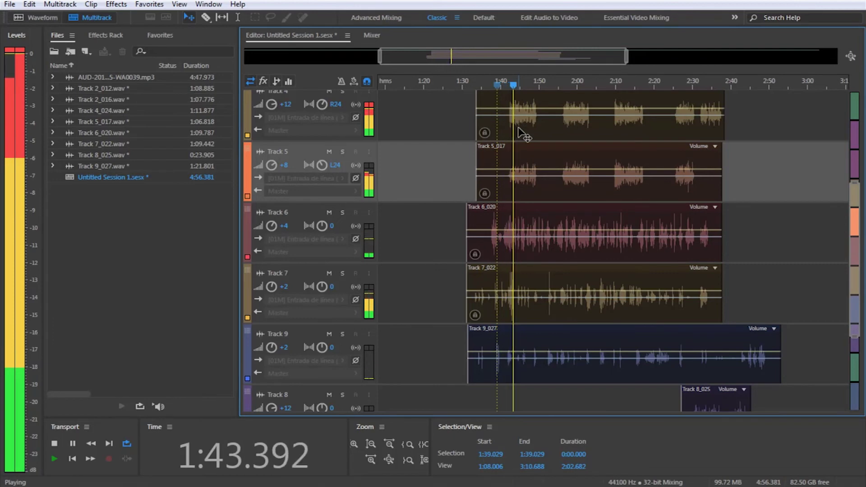
pyautogui.press('space')
# Open the Track 7_022 clip in the waveform editor and audition it around 1:42.384.
pyautogui.scroll(5, 510, 85)
pyautogui.doubleClick(567, 310)
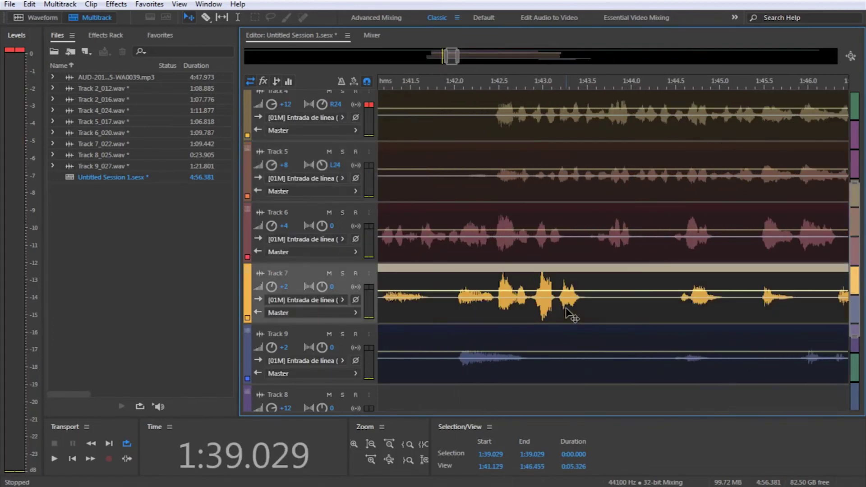
pyautogui.click(411, 300)
pyautogui.press('space')
pyautogui.click(379, 291)
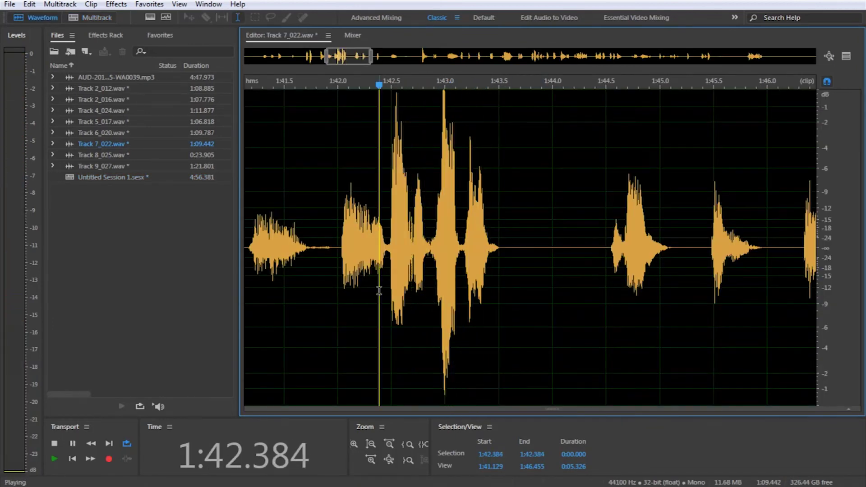
pyautogui.press('space')
# Return to the multitrack session and play all tracks from 1:42.384.
pyautogui.click(104, 17)
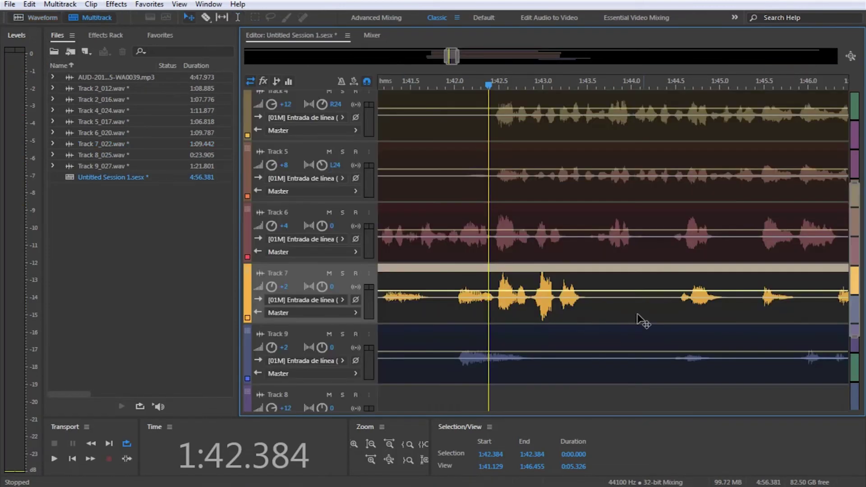
pyautogui.press('space')
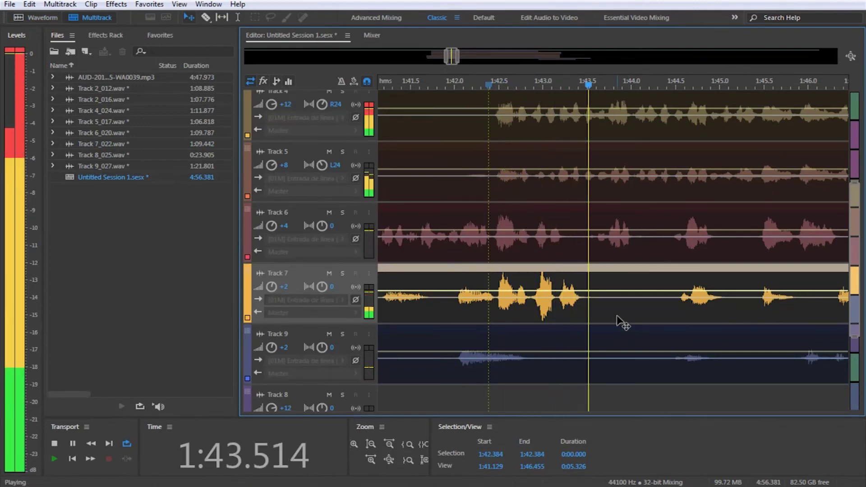
pyautogui.press('space')
# Split the Track 7_022 clip at about 1:43.8 and trim the first part's end back to about 1:42.9.
pyautogui.click(206, 17)
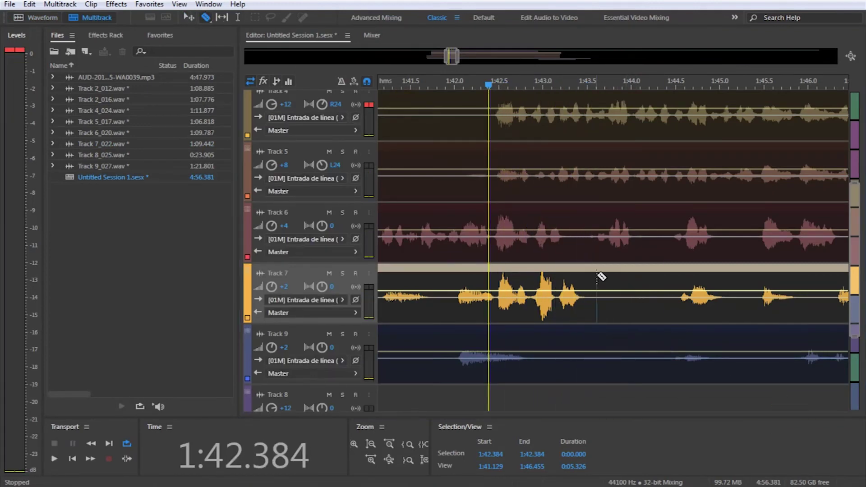
pyautogui.click(612, 289)
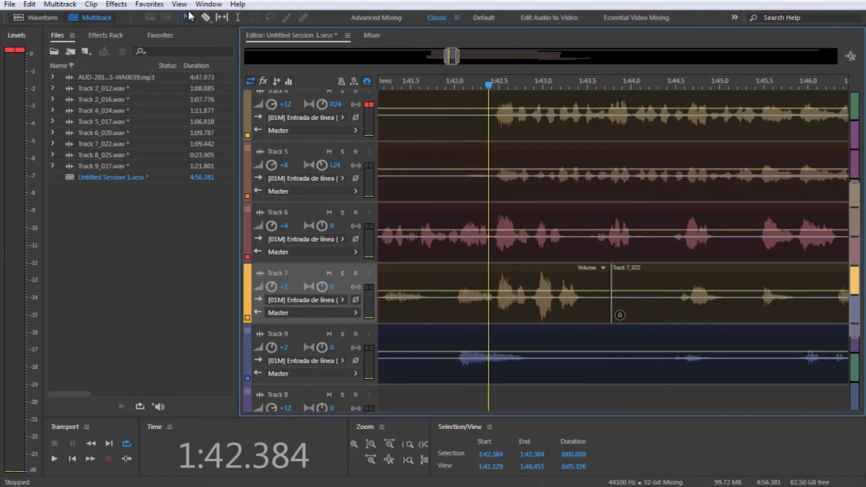
pyautogui.click(548, 318)
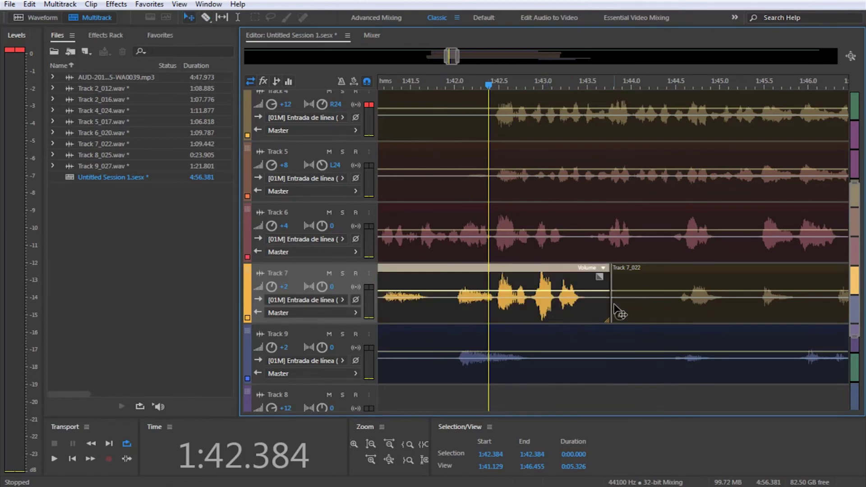
pyautogui.moveTo(608, 313); pyautogui.dragTo(530, 310)
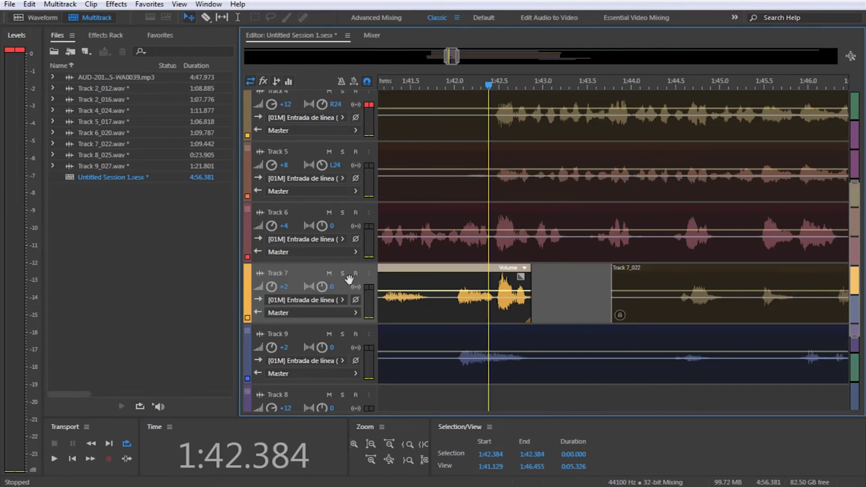
# Play the session from 1:41.544 to check the new cut on Track 7.
pyautogui.scroll(-2, 349, 280)
pyautogui.click(415, 87)
pyautogui.press('space')
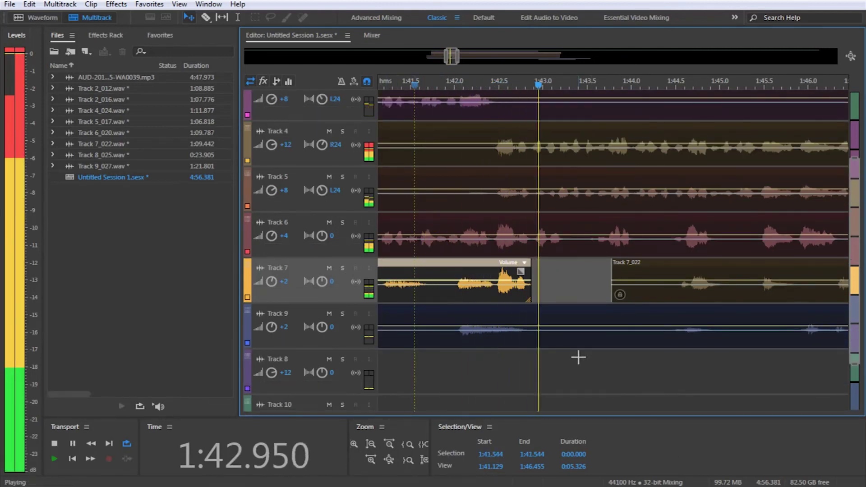
pyautogui.press('space')
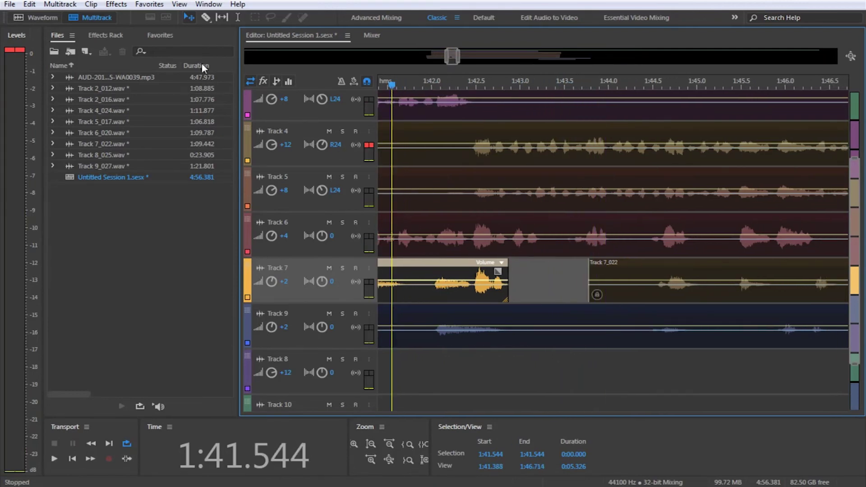
# Split the Track 6_020 clip at about 1:43.3, trim the first part's end to match Track 7's cut, and audition from 1:41.544.
pyautogui.click(208, 18)
pyautogui.click(549, 246)
pyautogui.click(189, 17)
pyautogui.moveTo(548, 246); pyautogui.dragTo(508, 246)
pyautogui.press('space')
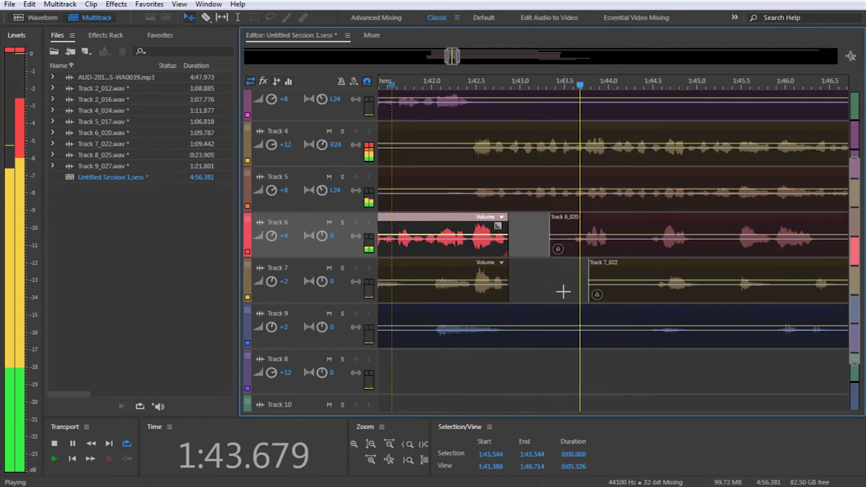
pyautogui.press('space')
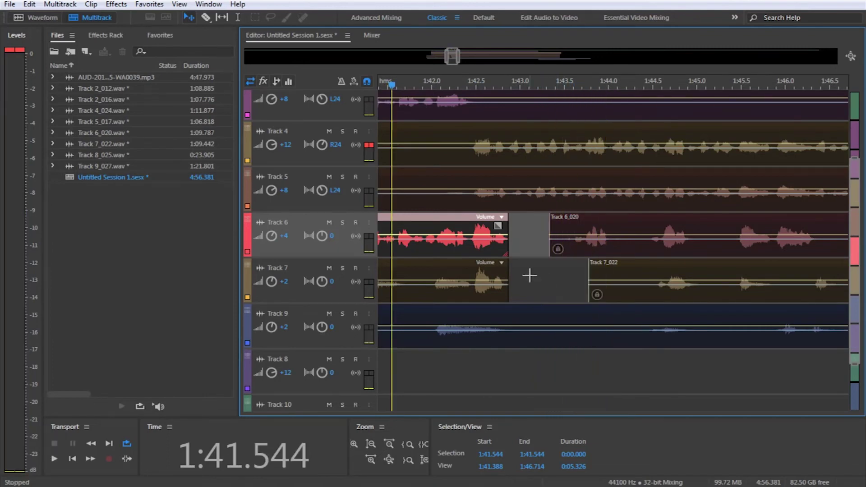
# Trim the start of Track 6's first clip to line up with the start of the Track 5_017 clip.
pyautogui.scroll(-3, 346, 181)
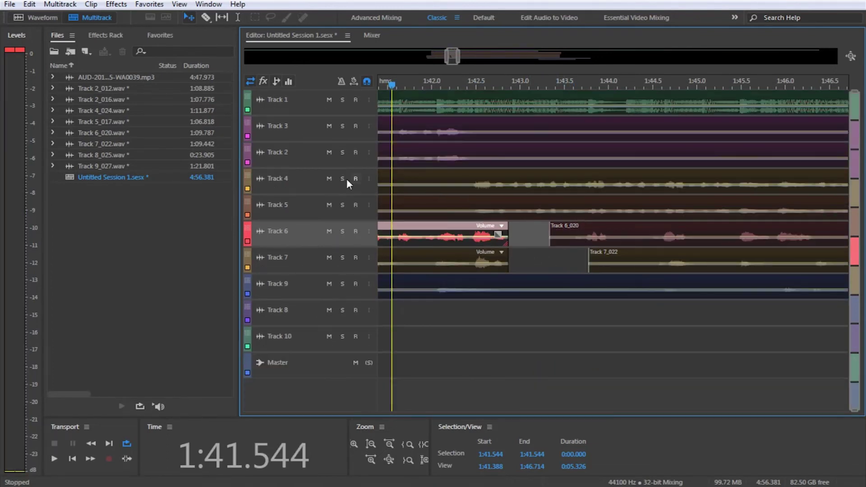
pyautogui.scroll(-2, 403, 160)
pyautogui.scroll(3, 334, 234)
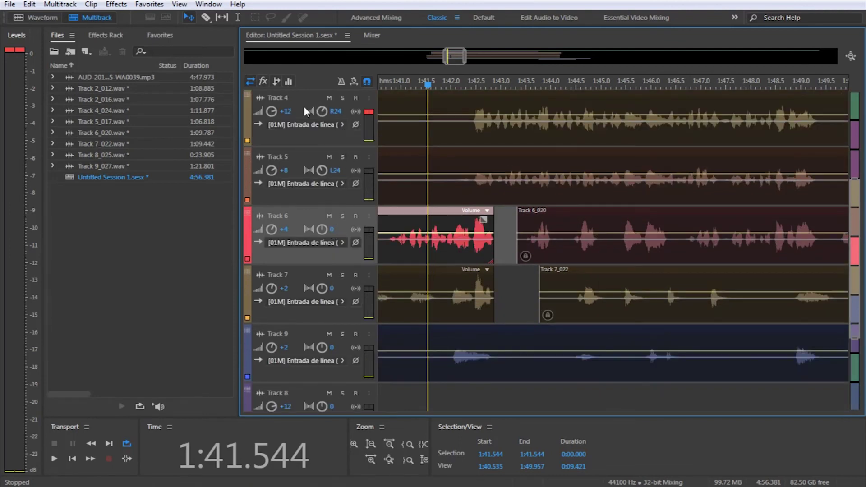
pyautogui.scroll(3, 398, 131)
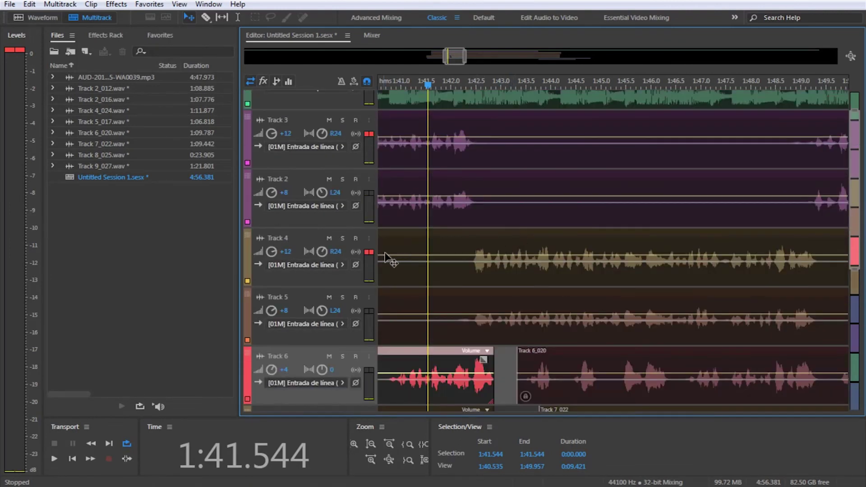
pyautogui.scroll(2, 439, 276)
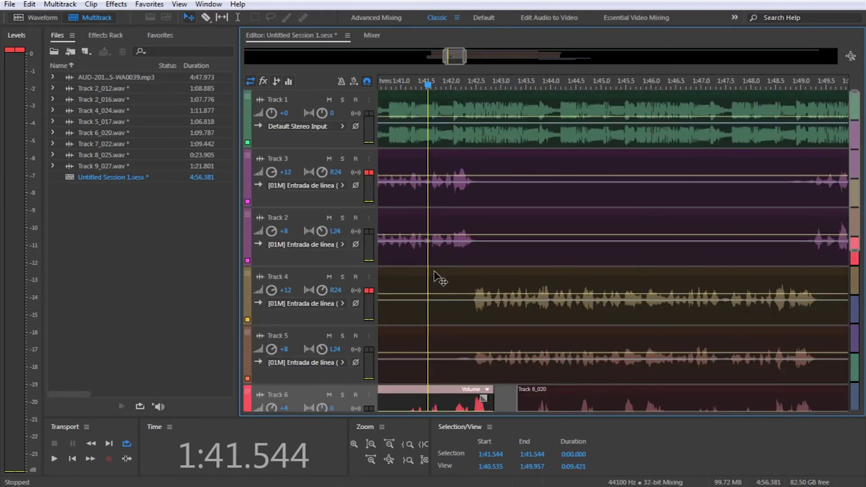
pyautogui.scroll(-5, 559, 79)
pyautogui.scroll(-2, 481, 239)
pyautogui.scroll(-1, 479, 296)
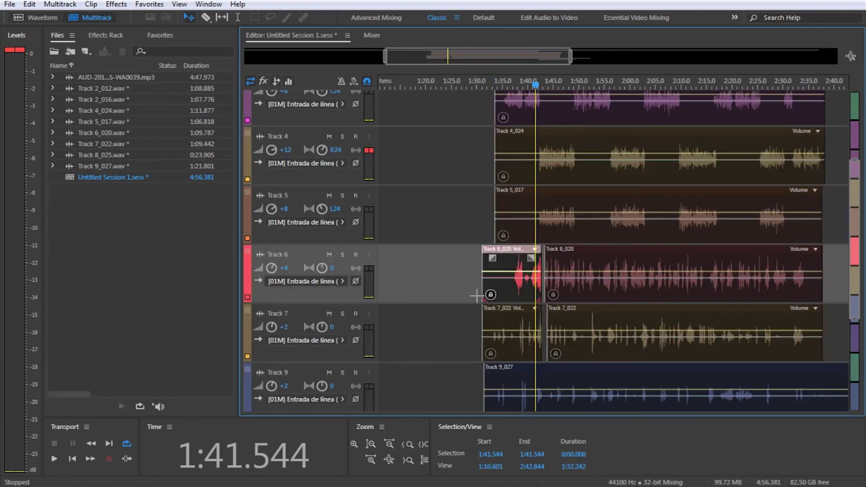
pyautogui.moveTo(482, 287)
pyautogui.mouseDown()
pyautogui.moveTo(502, 289)
pyautogui.moveTo(495, 288)
pyautogui.mouseUp()
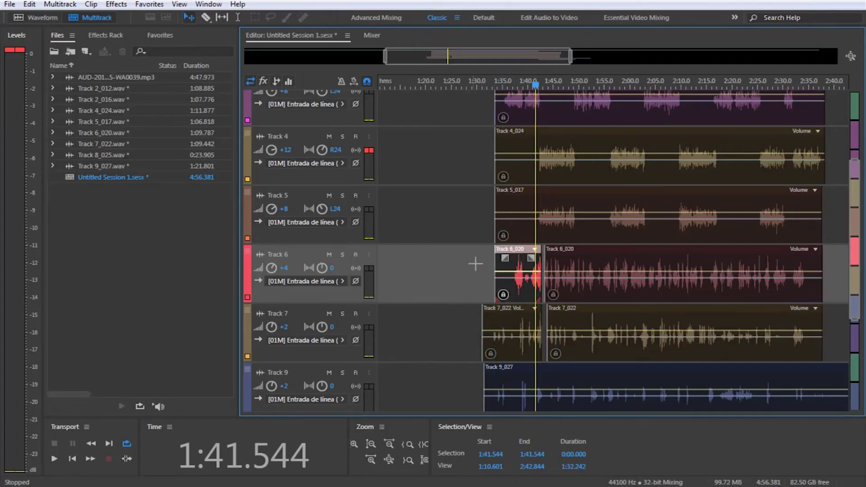
# Play the mix from 1:41.544 and set Track 9's volume to +4.
pyautogui.press('space')
pyautogui.scroll(2, 353, 231)
pyautogui.scroll(-3, 361, 236)
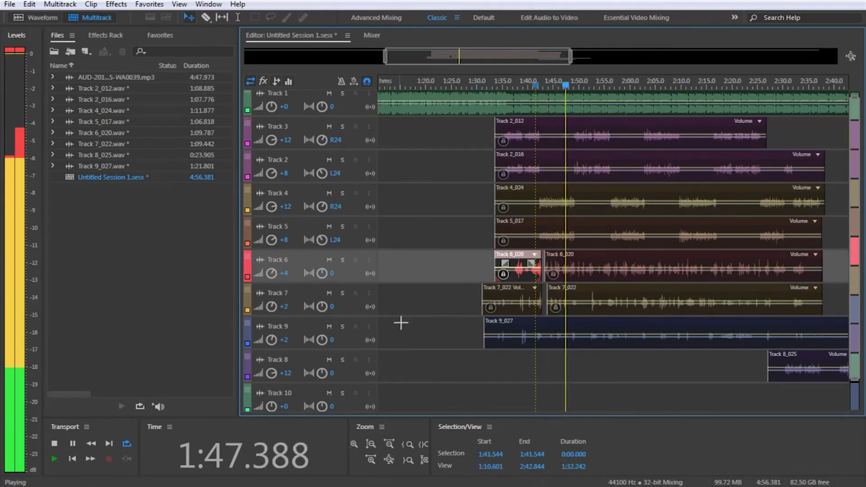
pyautogui.click(282, 341)
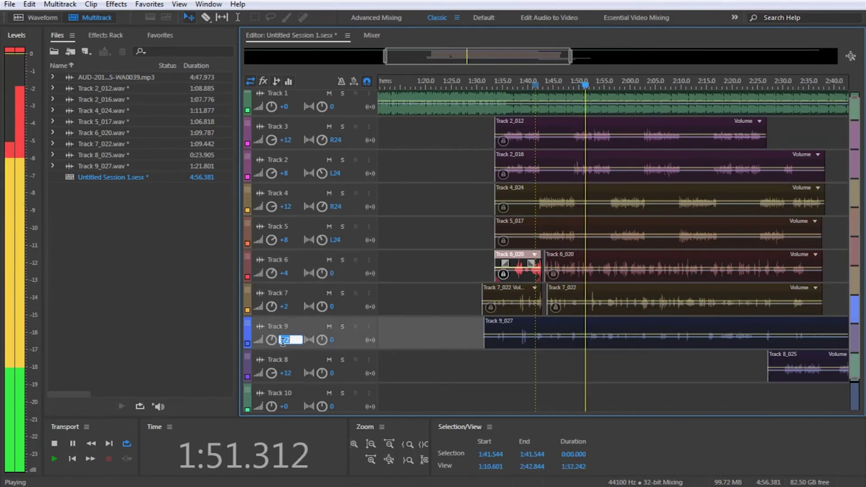
pyautogui.write('4')
pyautogui.press('Return')
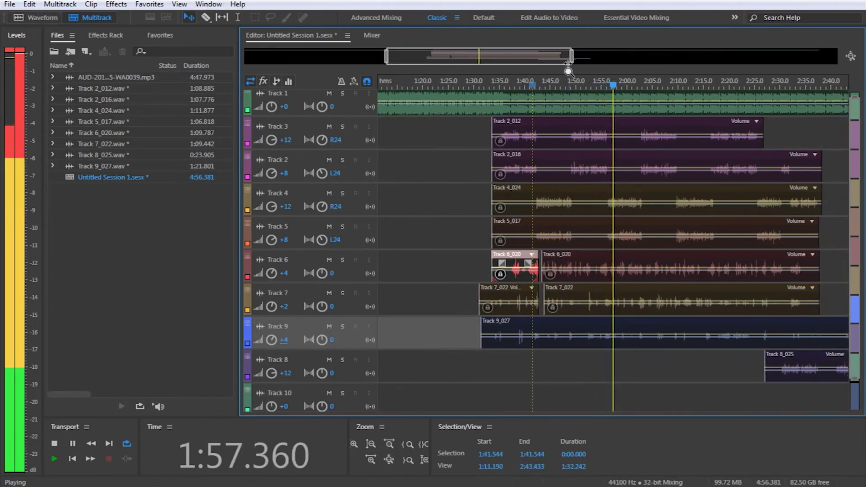
pyautogui.click(589, 59)
pyautogui.moveTo(589, 59); pyautogui.dragTo(410, 40)
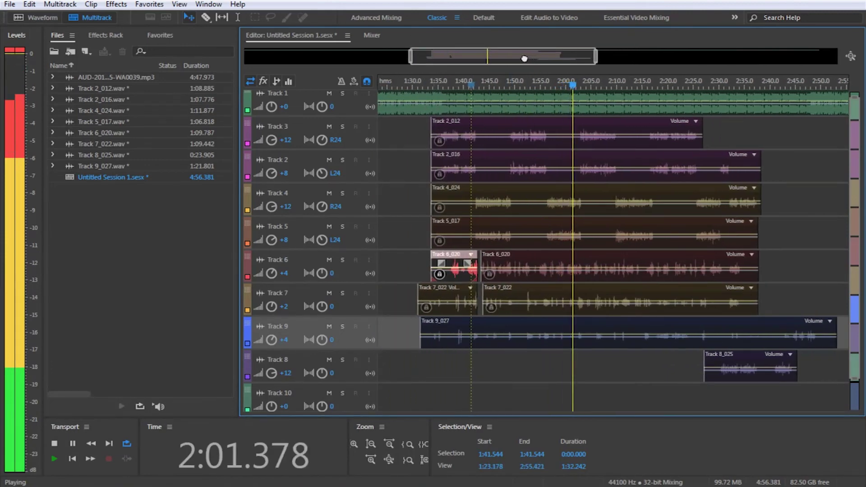
pyautogui.moveTo(524, 57); pyautogui.dragTo(524, 57)
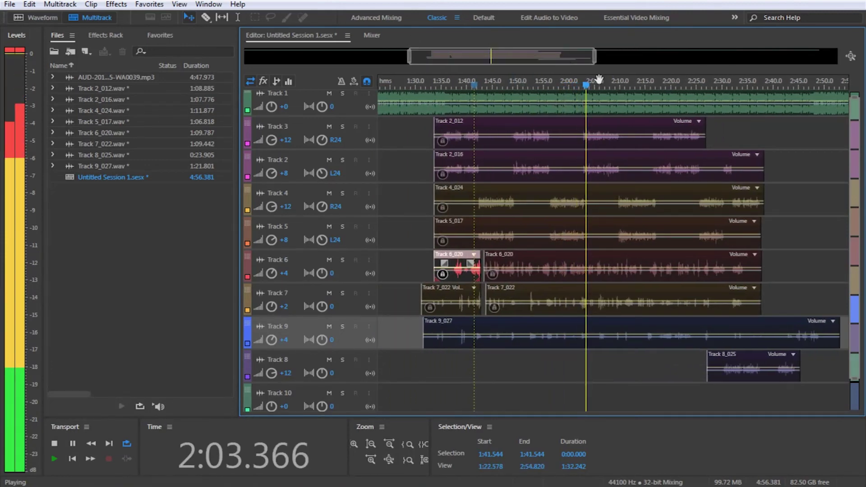